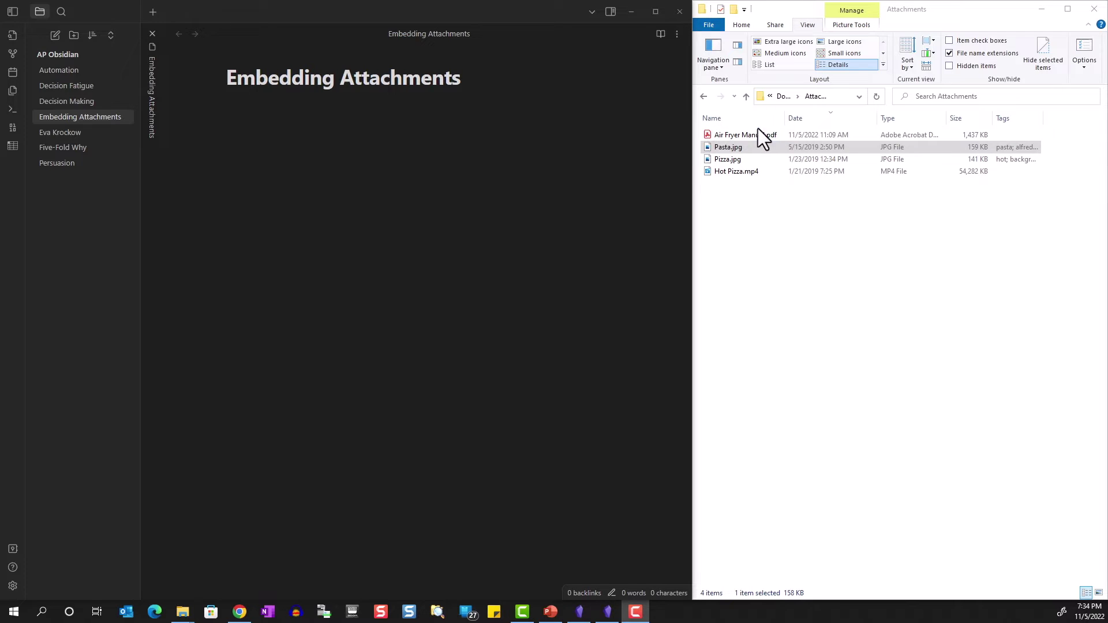
# Step: Drag Pizza.jpg, then Pasta.jpg below it, into the note as ![[…]] image embeds
pyautogui.click(743, 163)
pyautogui.moveTo(741, 162); pyautogui.dragTo(245, 186)
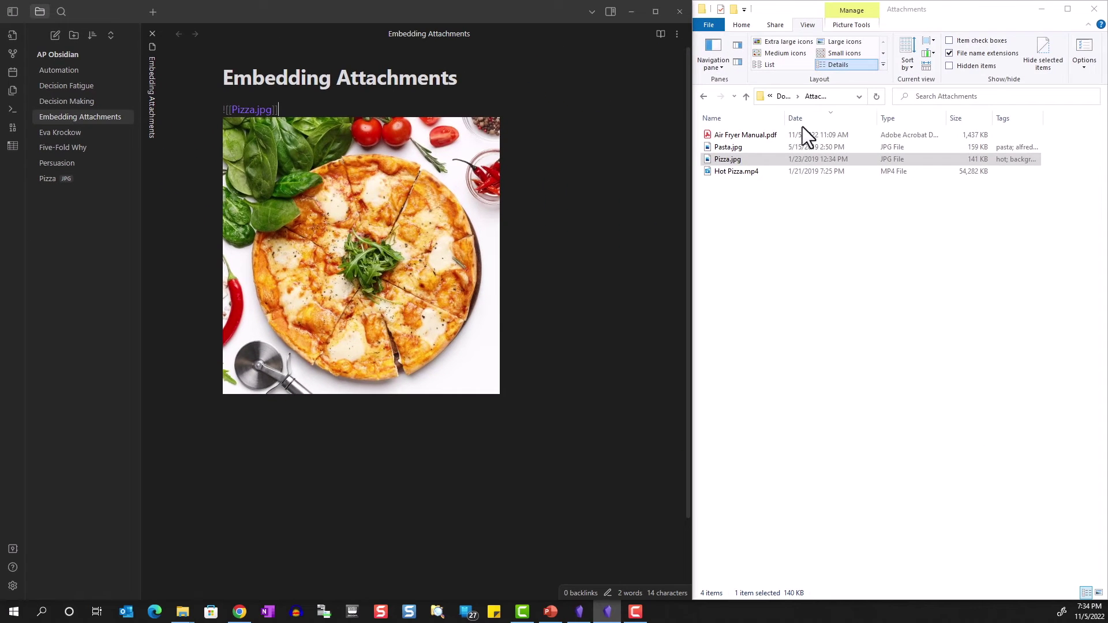
pyautogui.moveTo(743, 145); pyautogui.dragTo(271, 484)
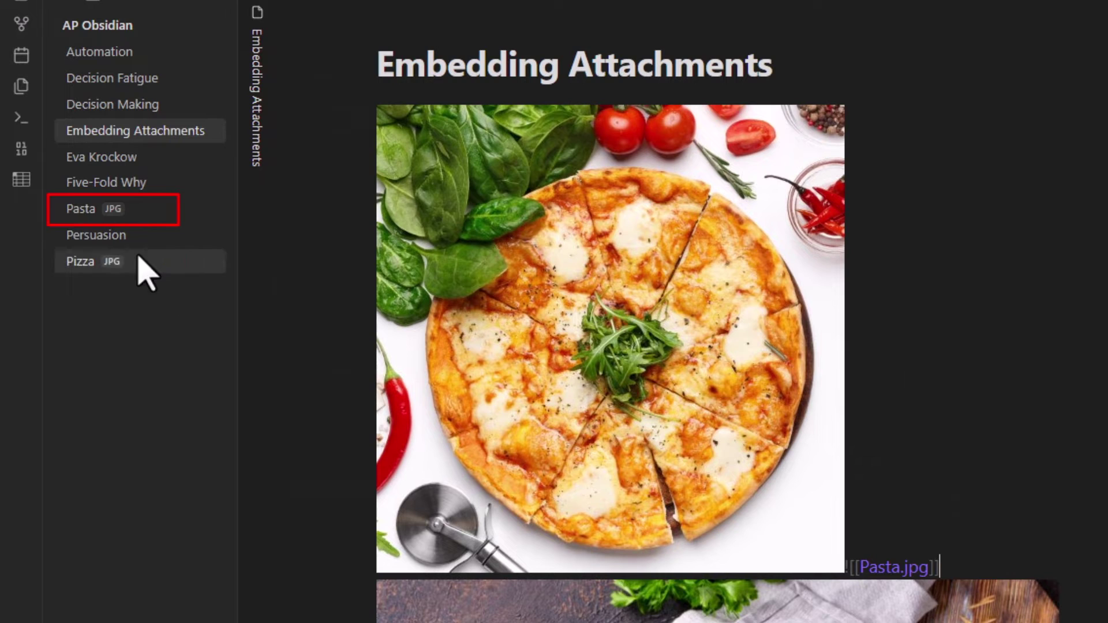
pyautogui.moveTo(109, 216)
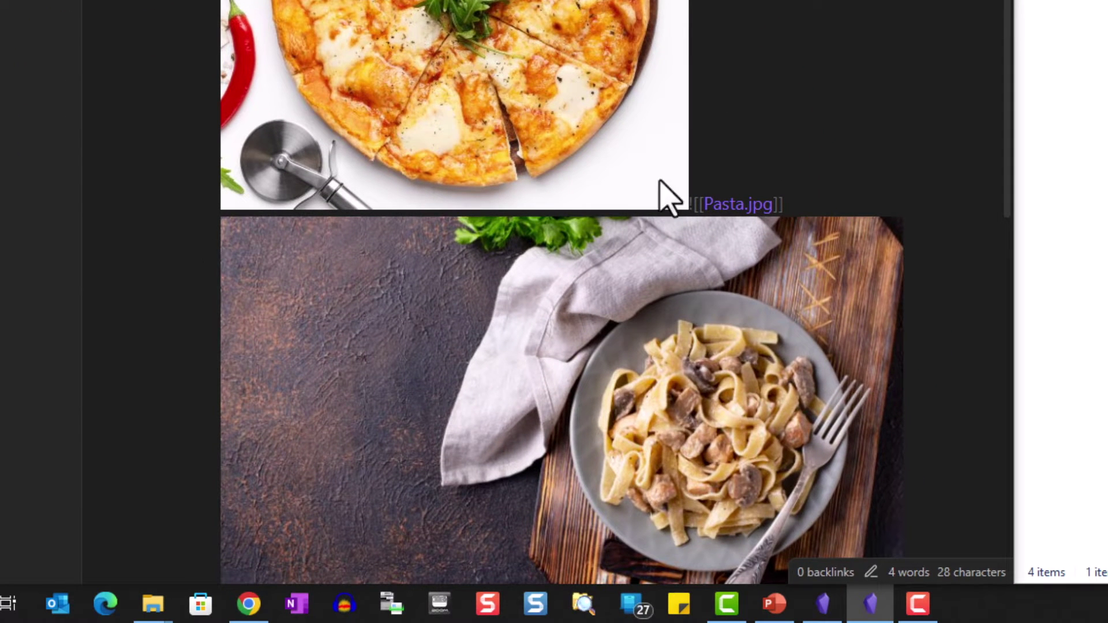
# Step: Add |500 to the Pasta.jpg embed link so the pasta image renders 500 pixels wide
pyautogui.click(774, 205)
pyautogui.write('|')
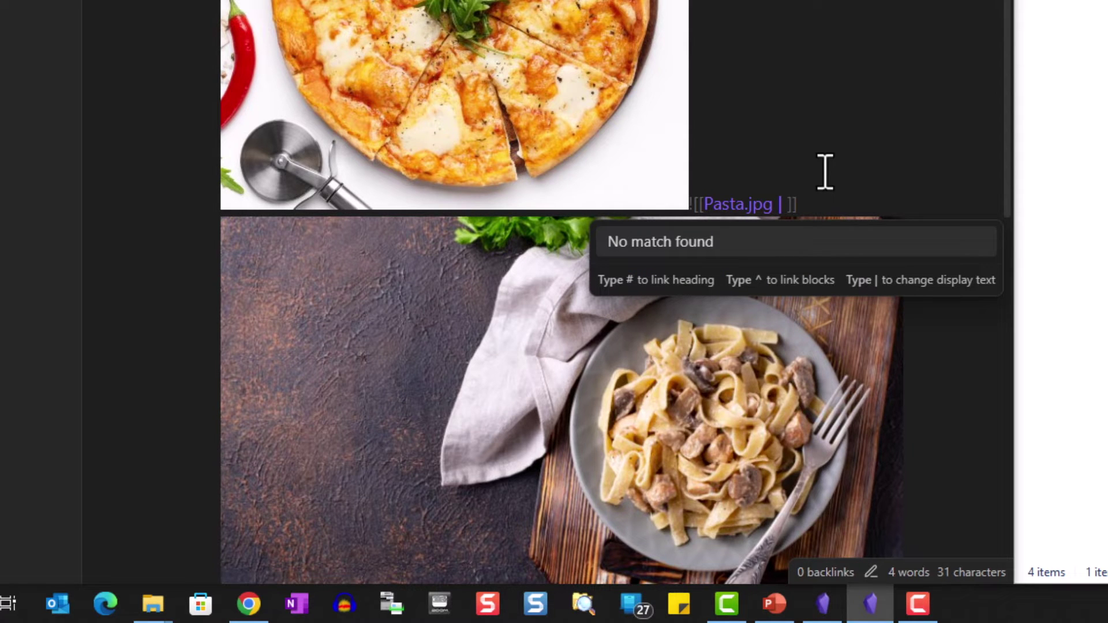
pyautogui.write('100')
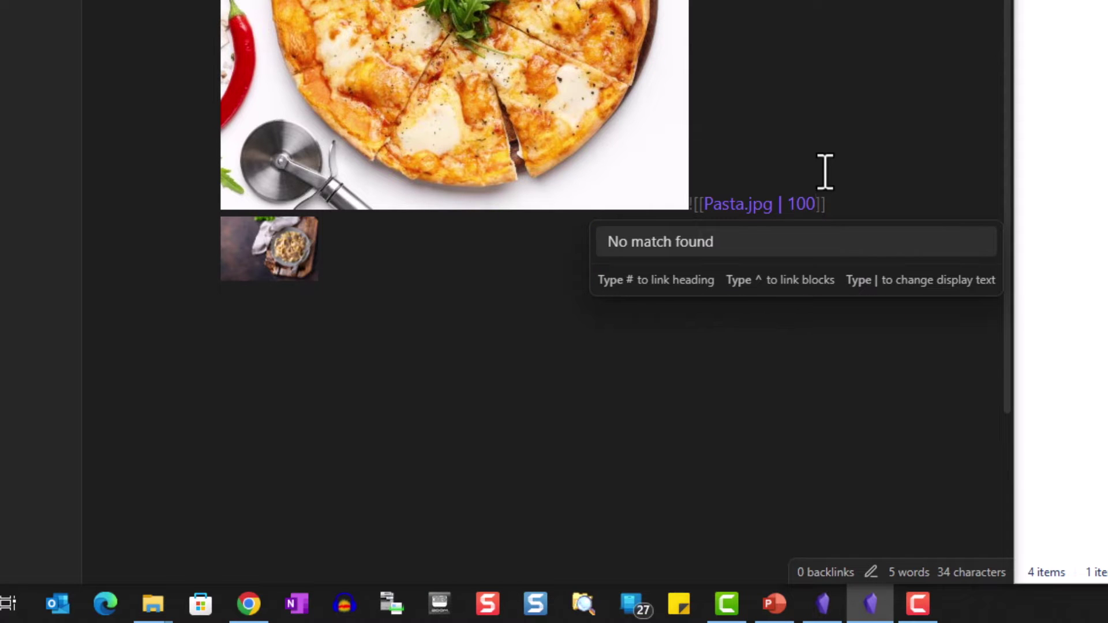
pyautogui.press('BackSpace')
pyautogui.press('BackSpace')
pyautogui.press('BackSpace')
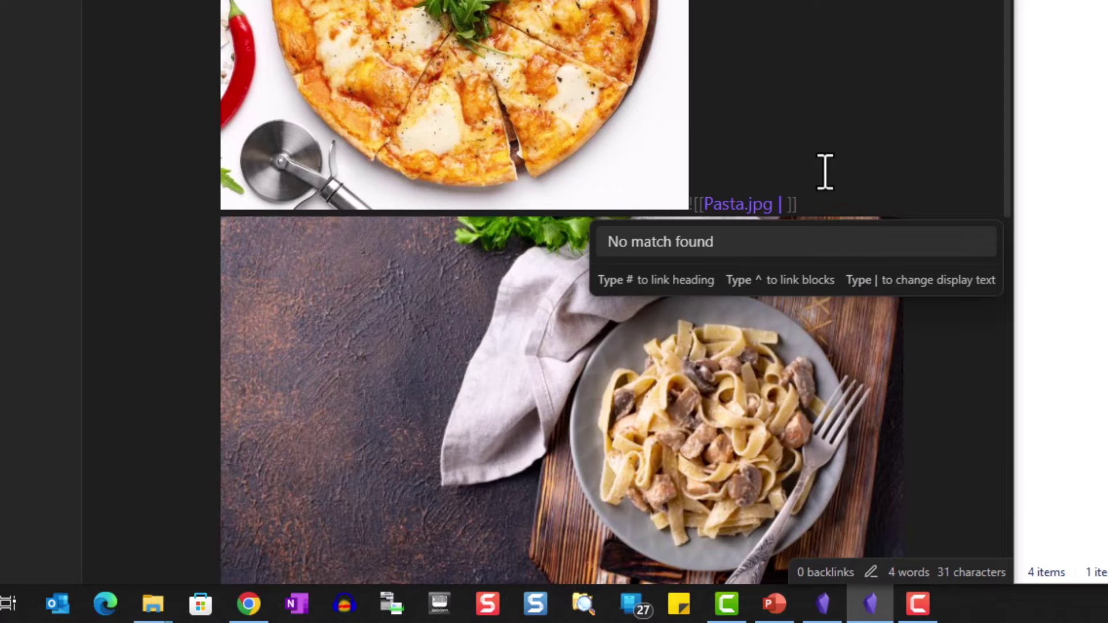
pyautogui.write('500')
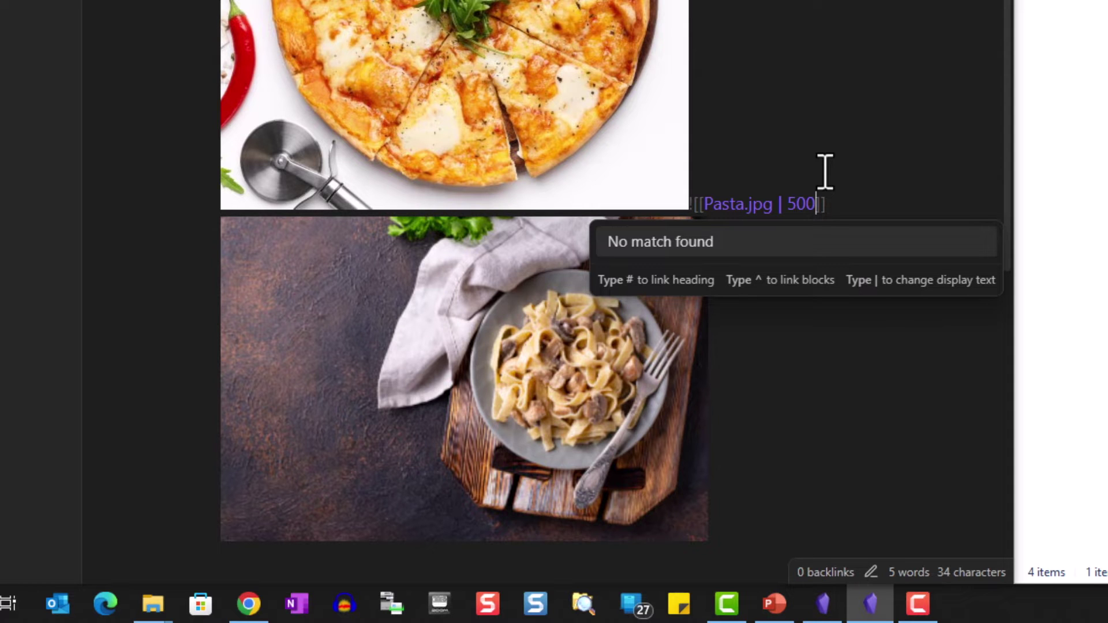
pyautogui.write('x200')
pyautogui.press('BackSpace')
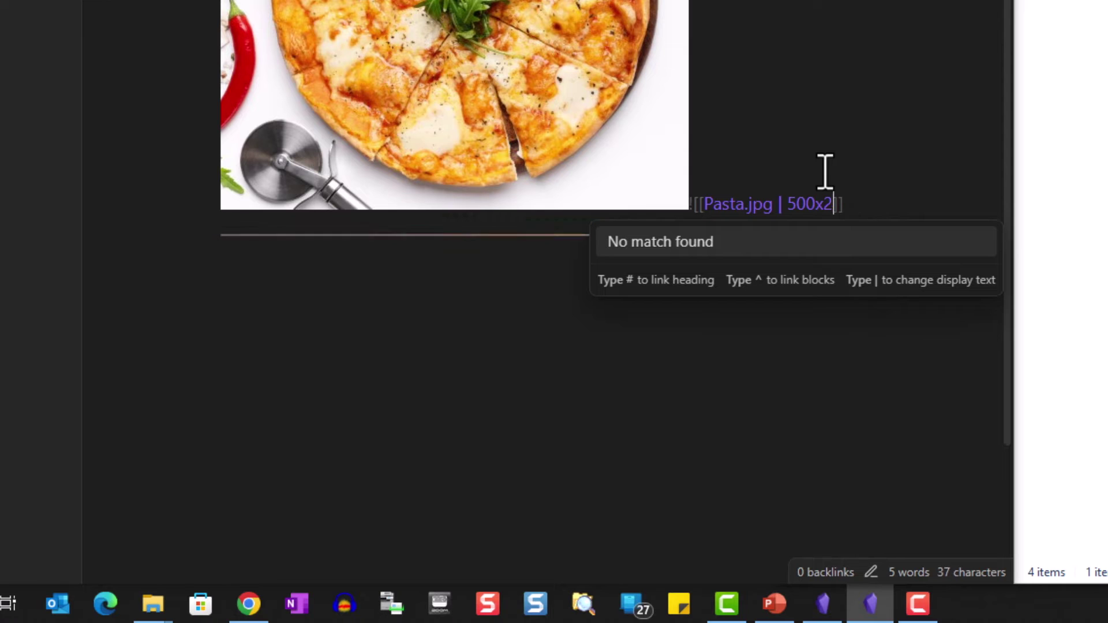
pyautogui.press('BackSpace')
pyautogui.press('BackSpace')
pyautogui.write('400')
pyautogui.press('BackSpace')
pyautogui.press('BackSpace')
pyautogui.press('BackSpace')
pyautogui.press('BackSpace')
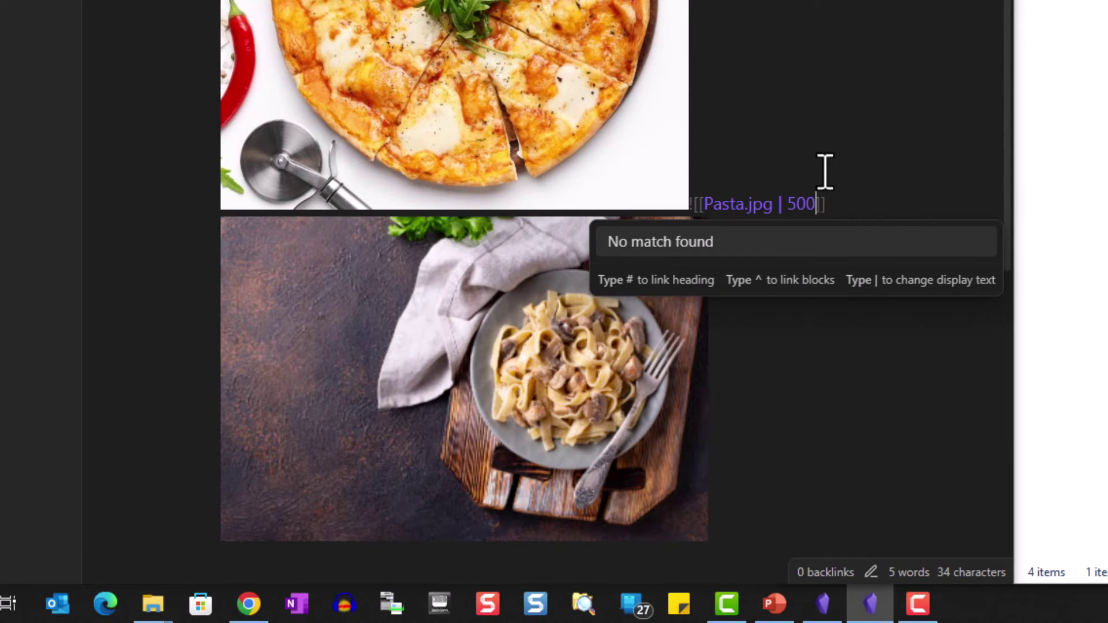
pyautogui.press('Escape')
pyautogui.press('F10')
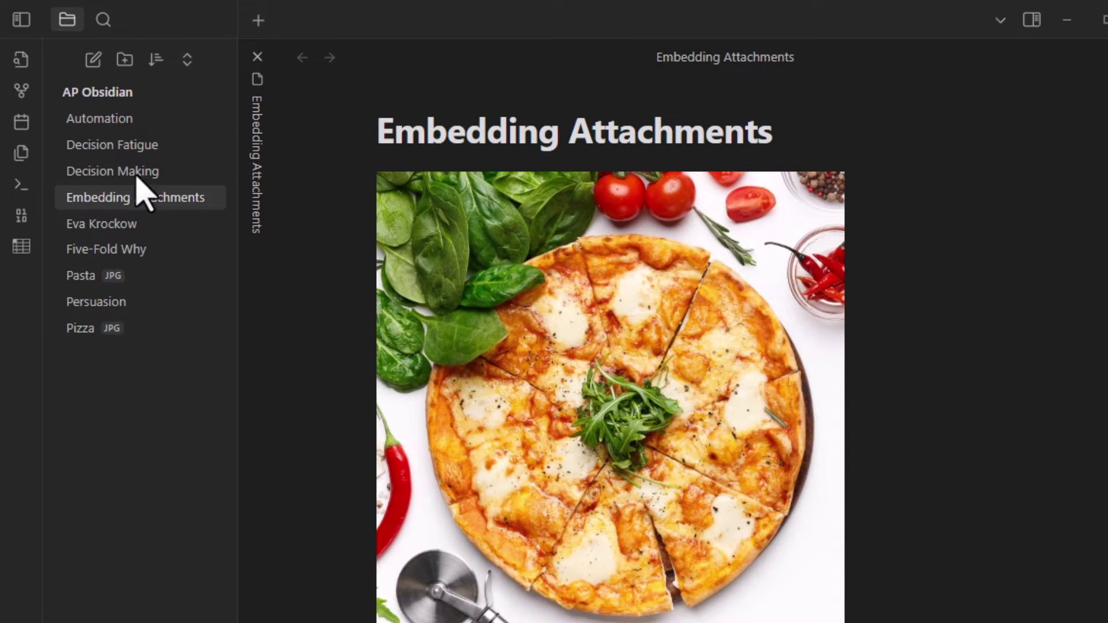
# Step: Create a new vault folder named Media
pyautogui.click(124, 60)
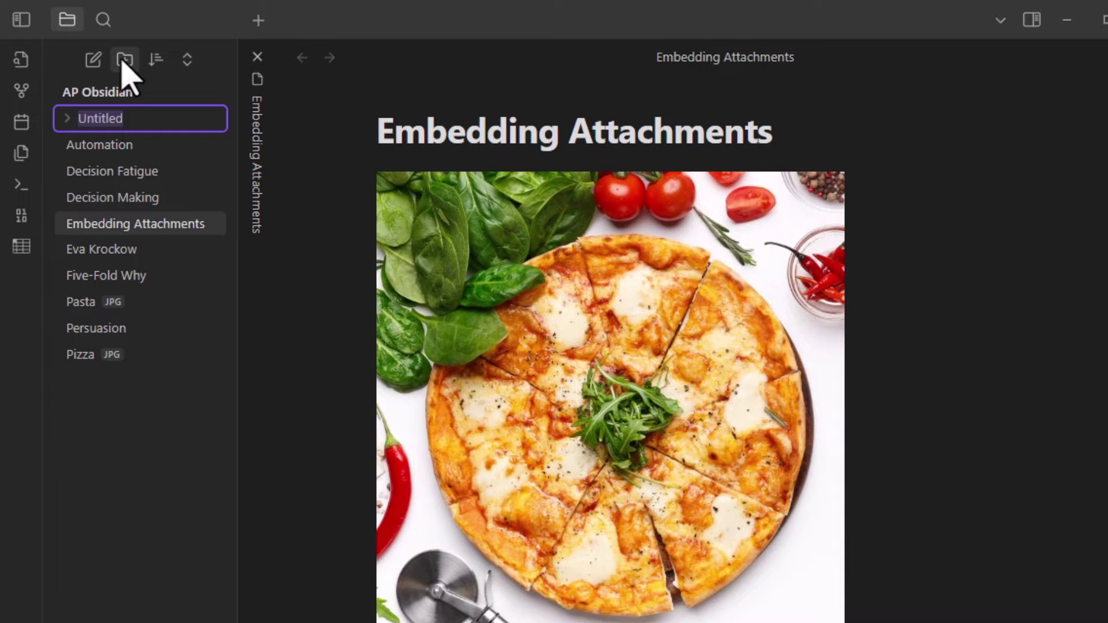
pyautogui.write('Media')
pyautogui.press('Return')
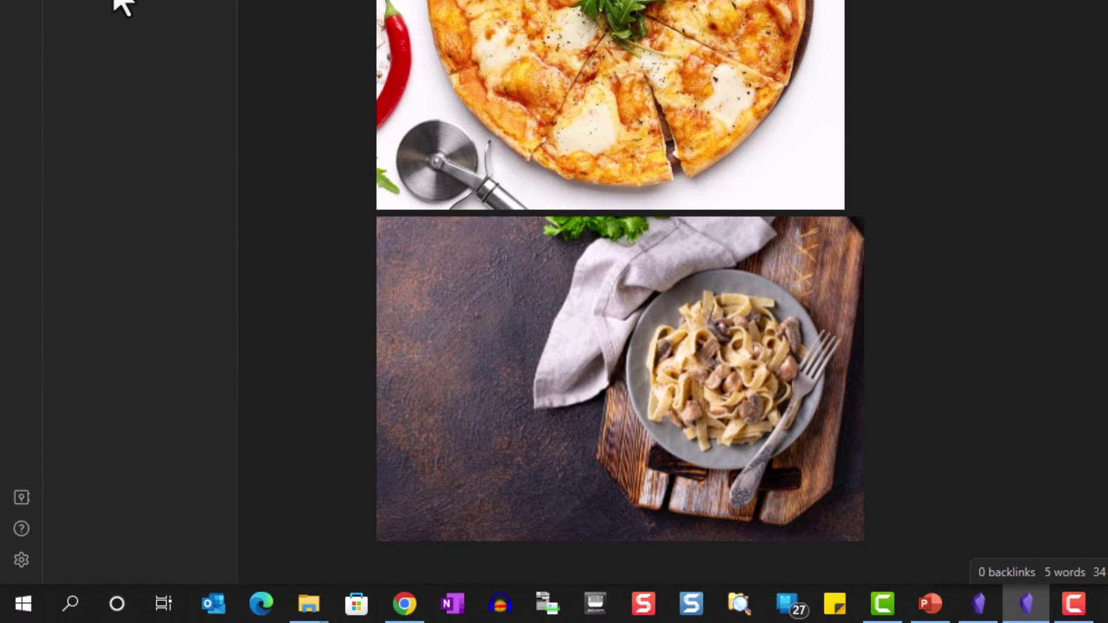
# Step: In Files & Links settings, save new attachments to the specified folder Media
pyautogui.click(22, 560)
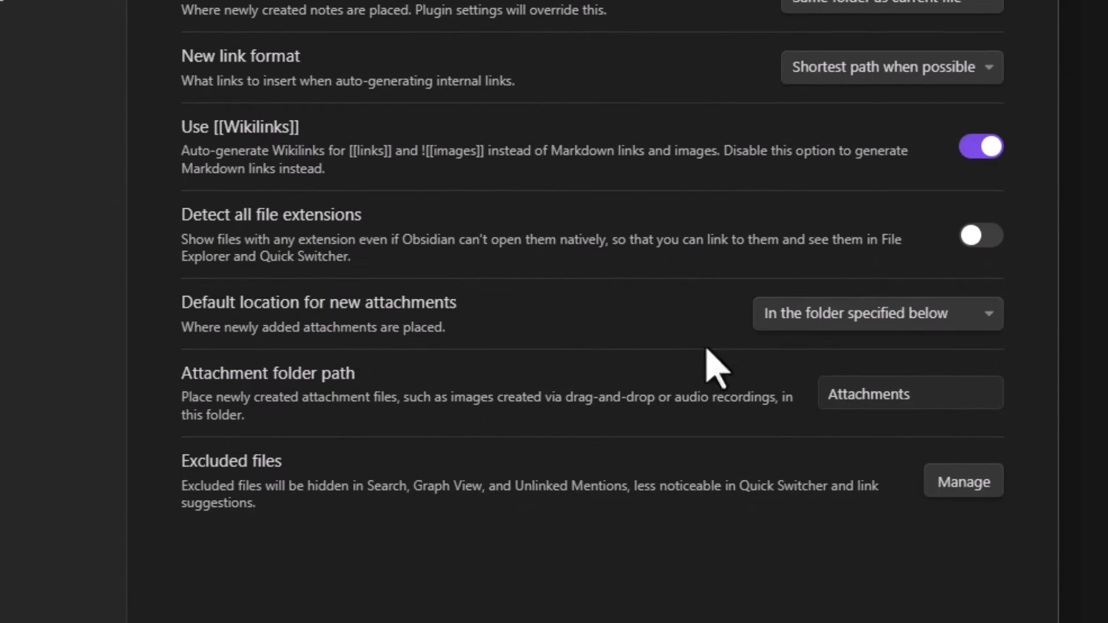
pyautogui.click(988, 323)
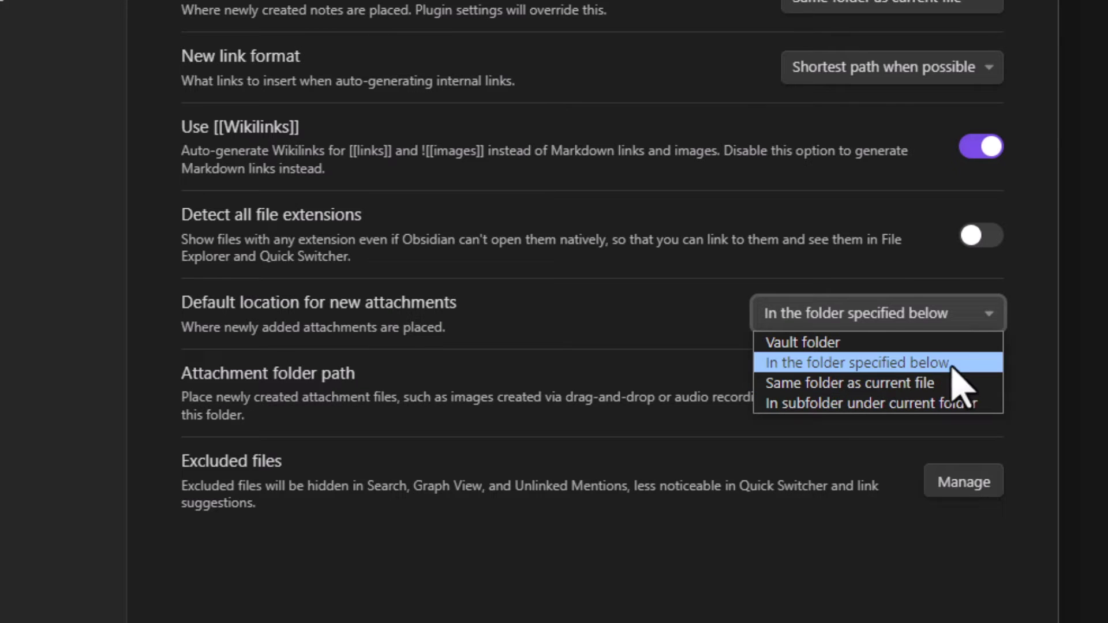
pyautogui.click(750, 363)
pyautogui.moveTo(923, 394); pyautogui.dragTo(805, 398)
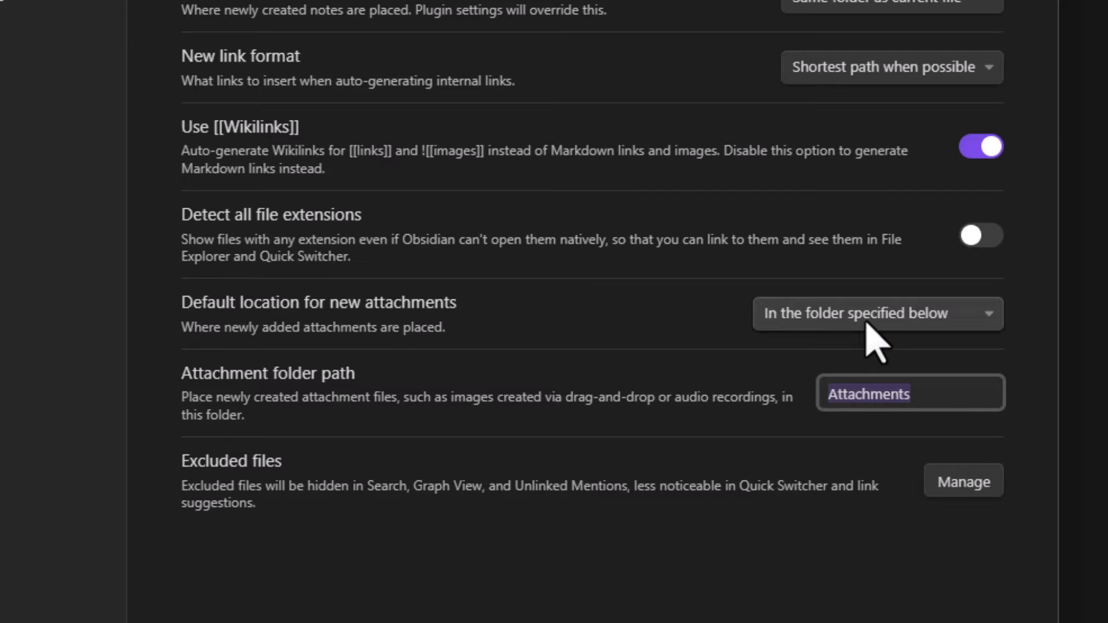
pyautogui.write('MEdia')
pyautogui.press('BackSpace')
pyautogui.press('BackSpace')
pyautogui.press('BackSpace')
pyautogui.press('BackSpace')
pyautogui.write('edia')
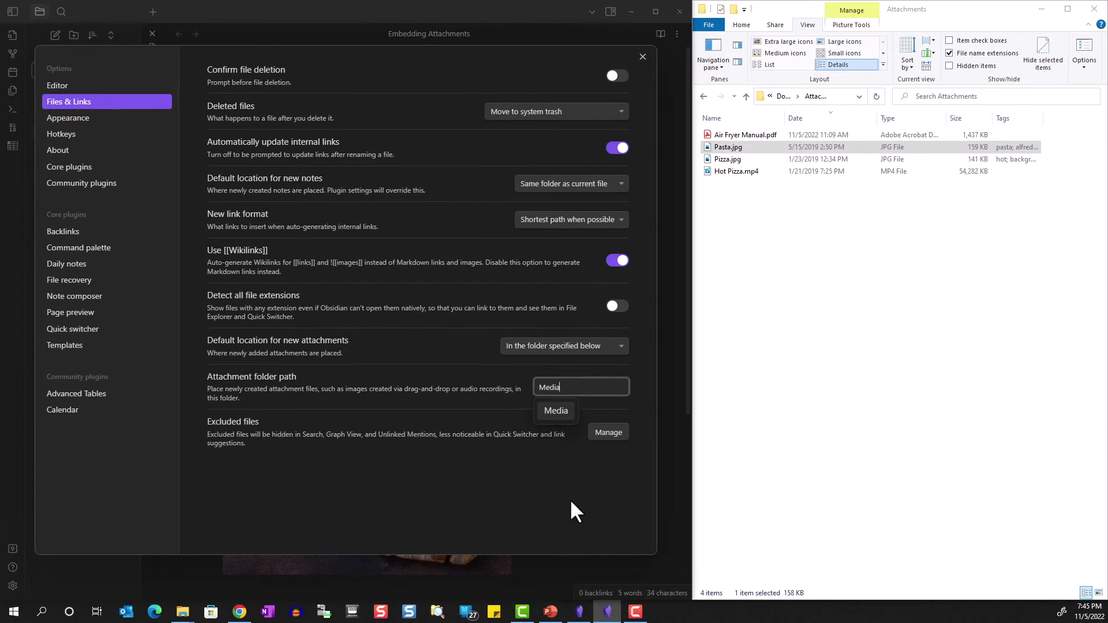
pyautogui.click(873, 612)
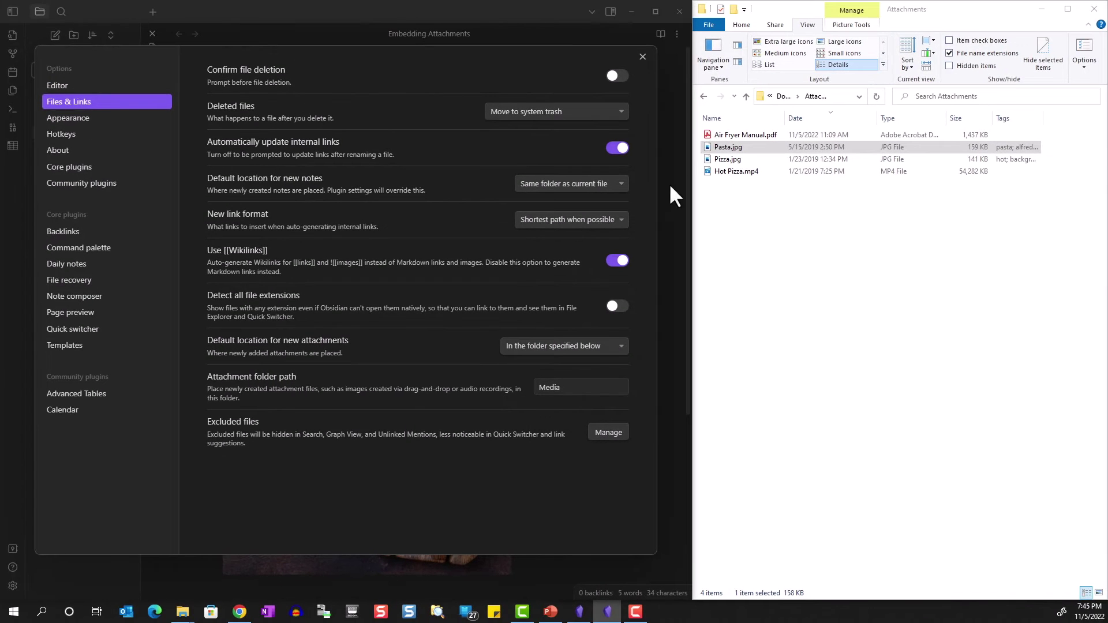
# Step: Add Air Fryer Manual.pdf and Hot Pizza.mp4 to the note, then expand Media to view them
pyautogui.click(643, 56)
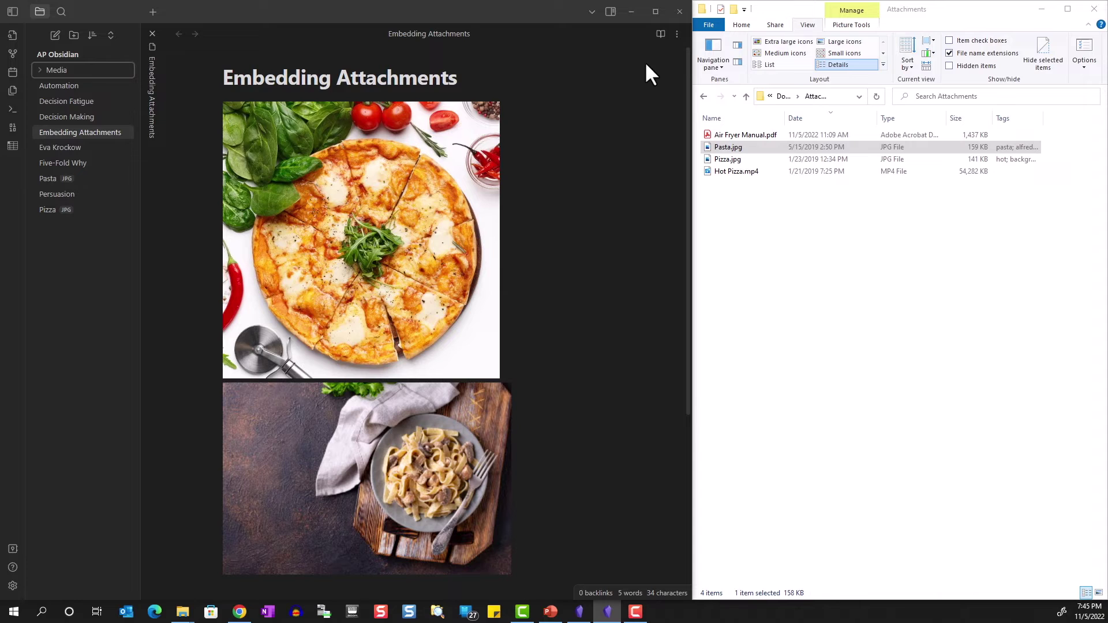
pyautogui.moveTo(736, 137); pyautogui.dragTo(581, 227)
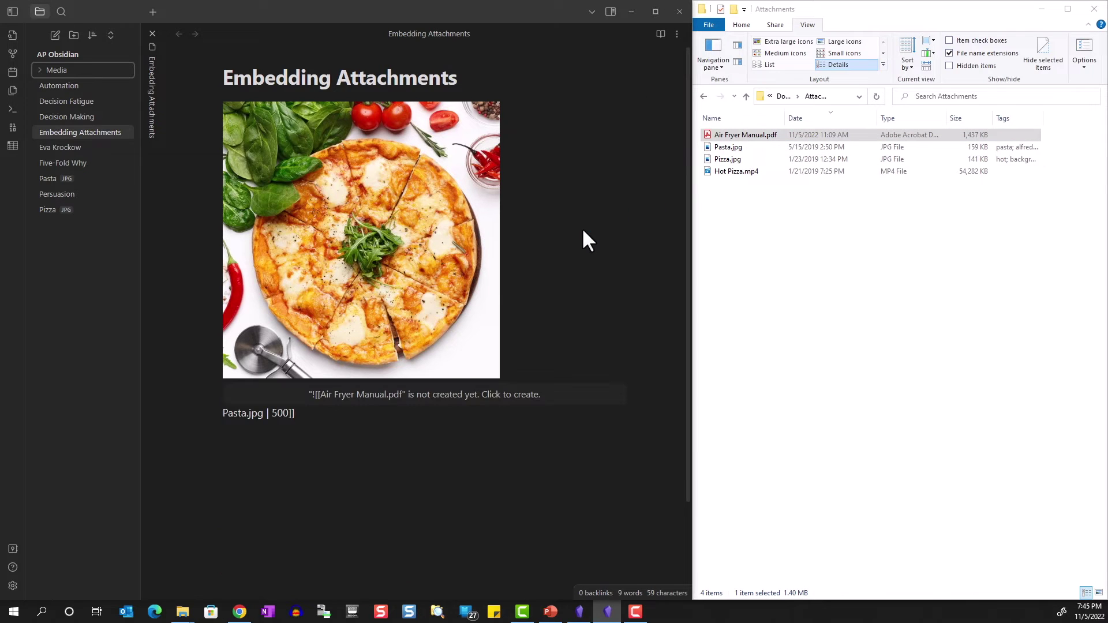
pyautogui.moveTo(751, 171); pyautogui.dragTo(486, 472)
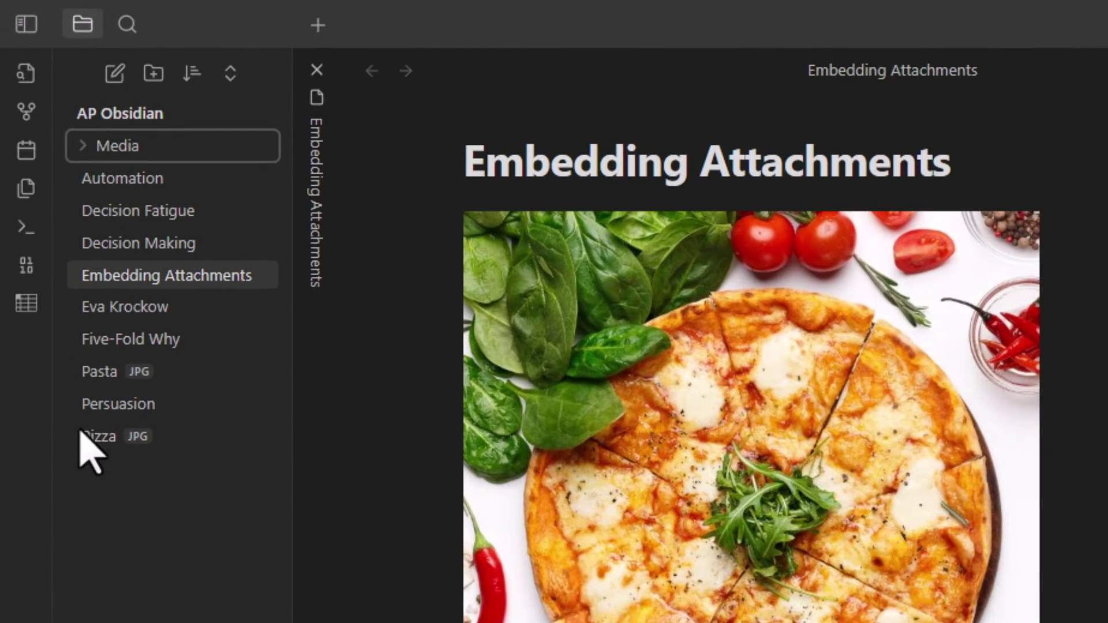
pyautogui.click(87, 152)
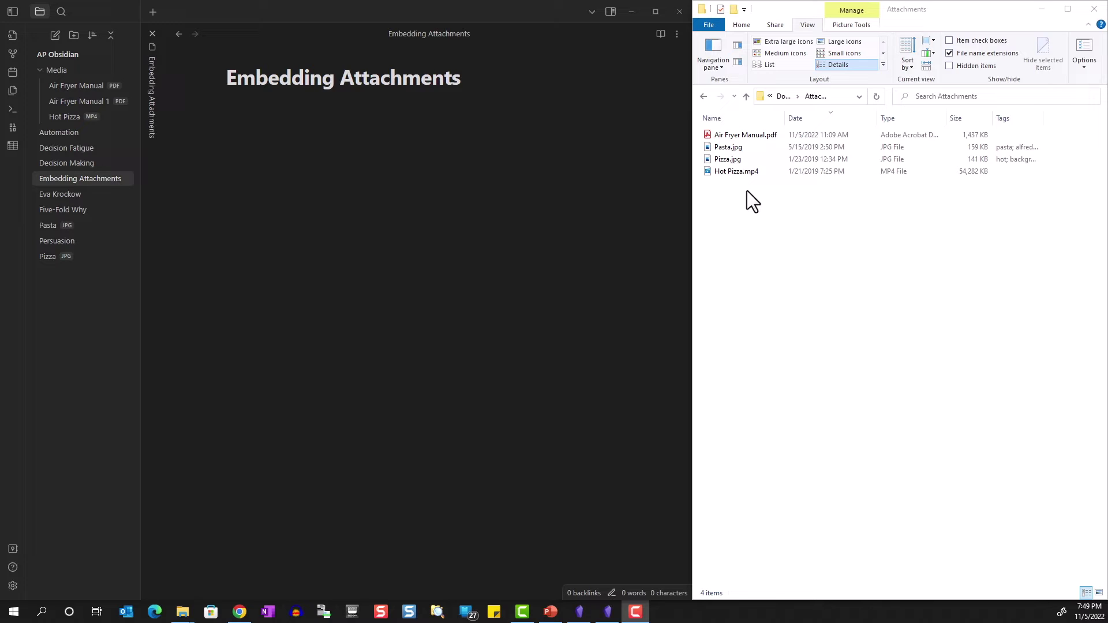
pyautogui.click(728, 148)
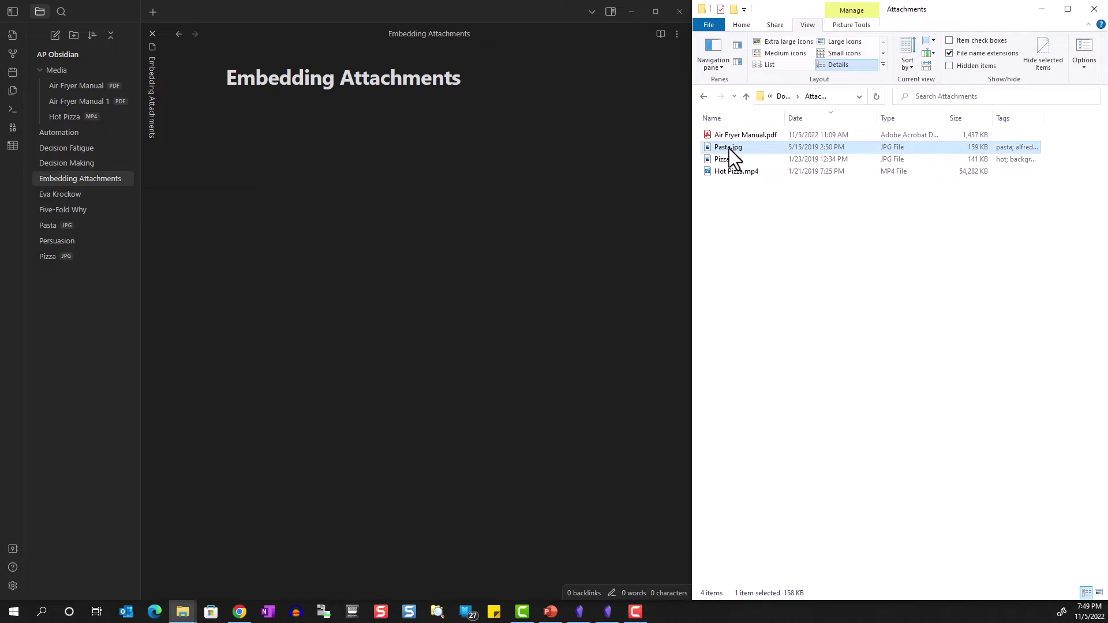
pyautogui.moveTo(729, 148); pyautogui.dragTo(319, 203)
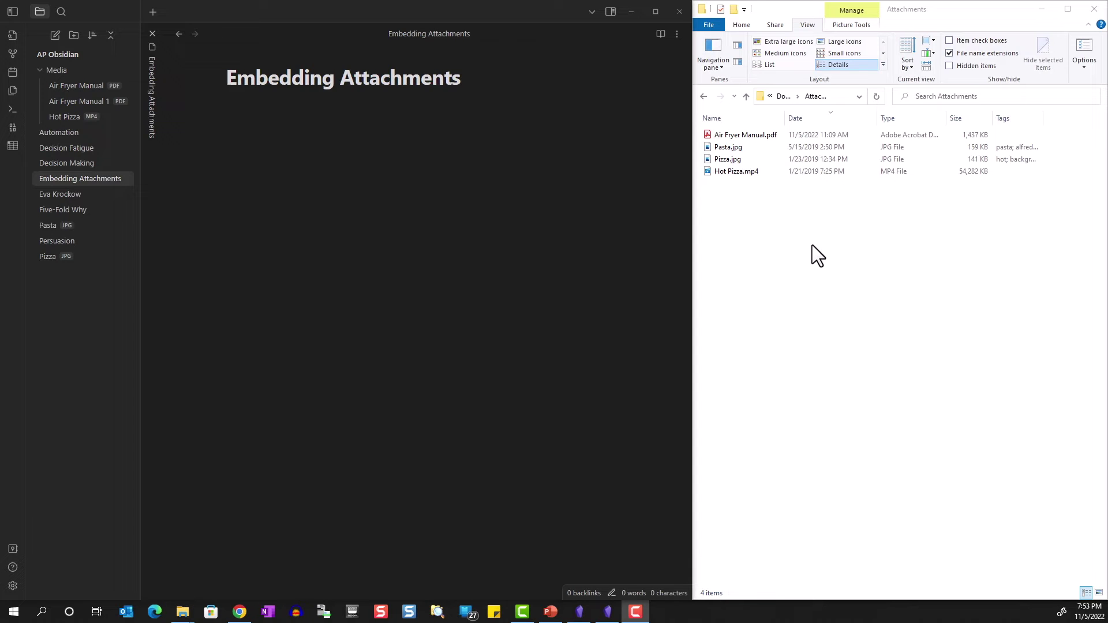
# Step: Embed Hot Pizza.mp4, play it to 0:04 and pause, then add a file:/// link below
pyautogui.moveTo(747, 174); pyautogui.dragTo(462, 217)
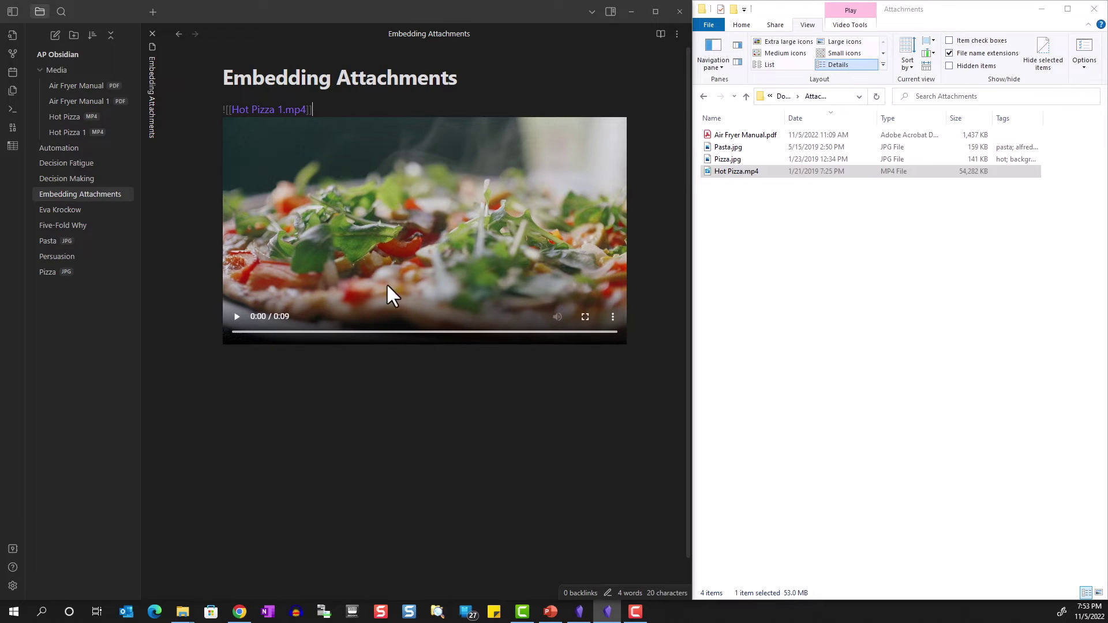
pyautogui.click(237, 316)
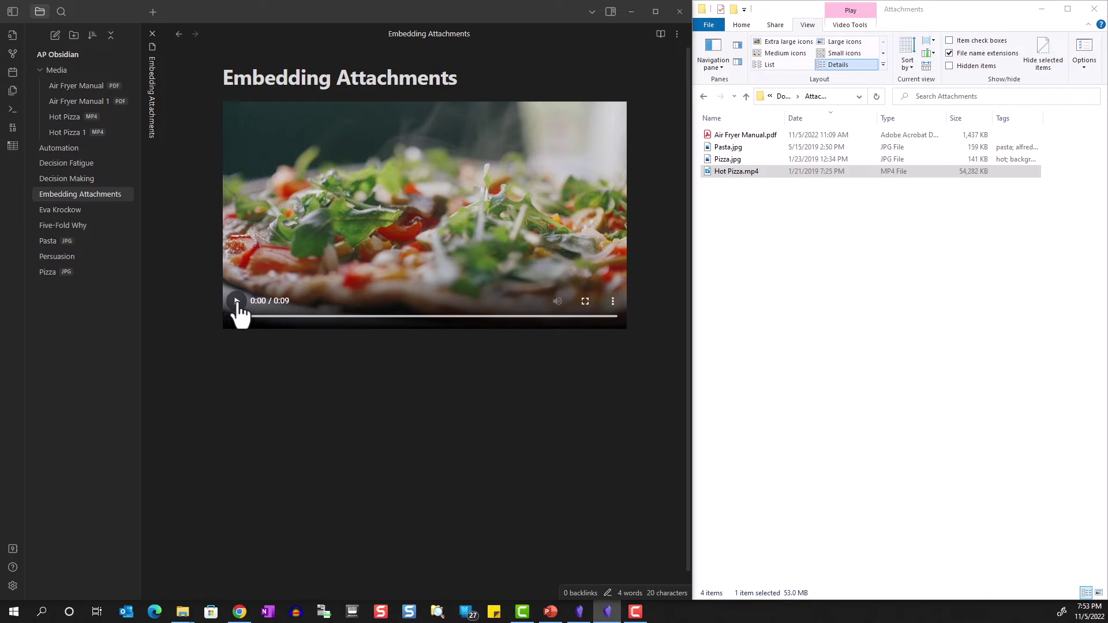
pyautogui.click(251, 309)
pyautogui.click(756, 174)
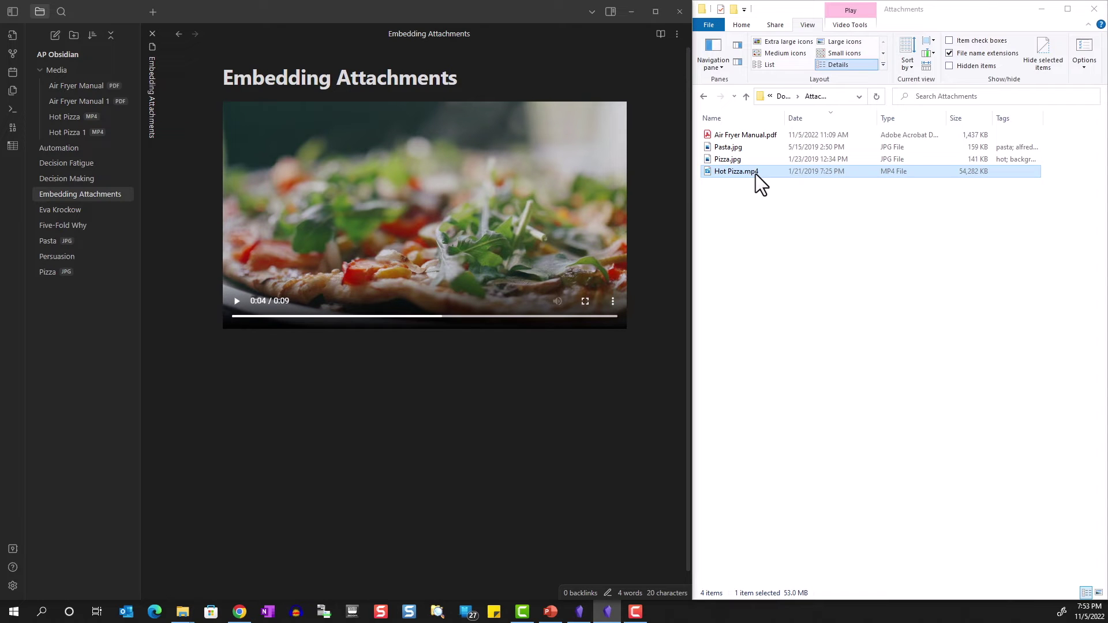
pyautogui.moveTo(756, 174); pyautogui.dragTo(346, 496)
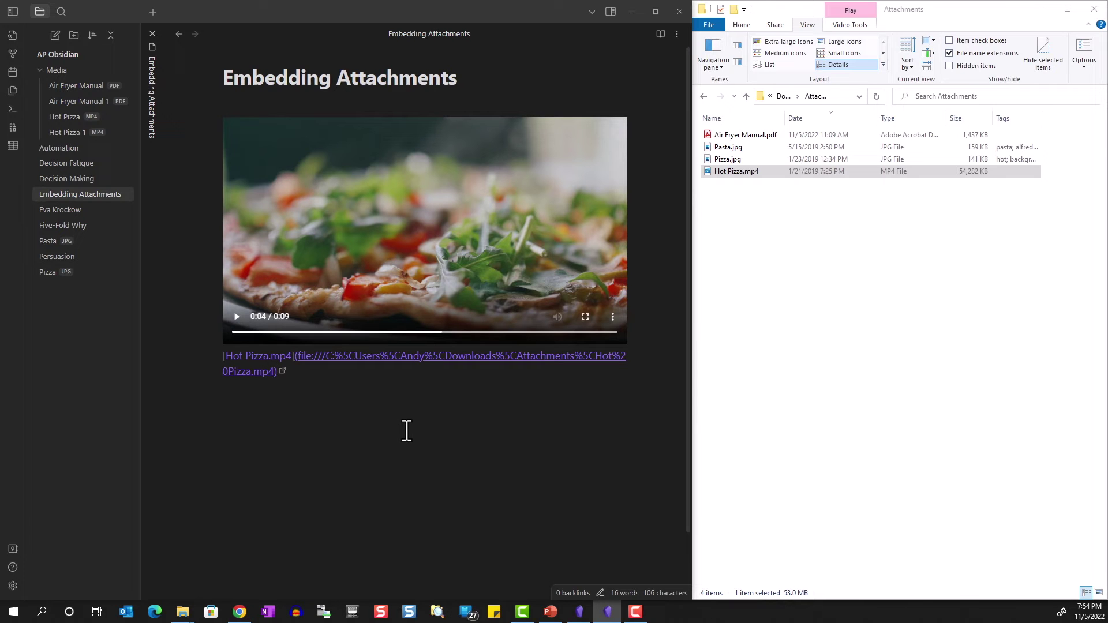
# Step: Open the Hot Pizza.mp4 local file link and confirm Open this link
pyautogui.click(283, 372)
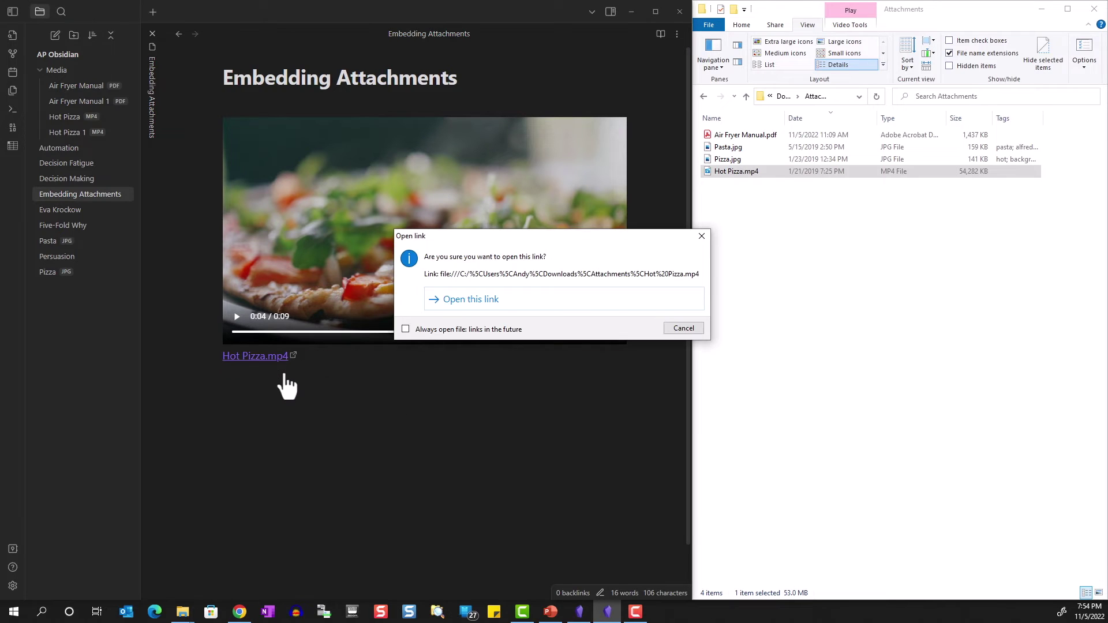
pyautogui.click(484, 299)
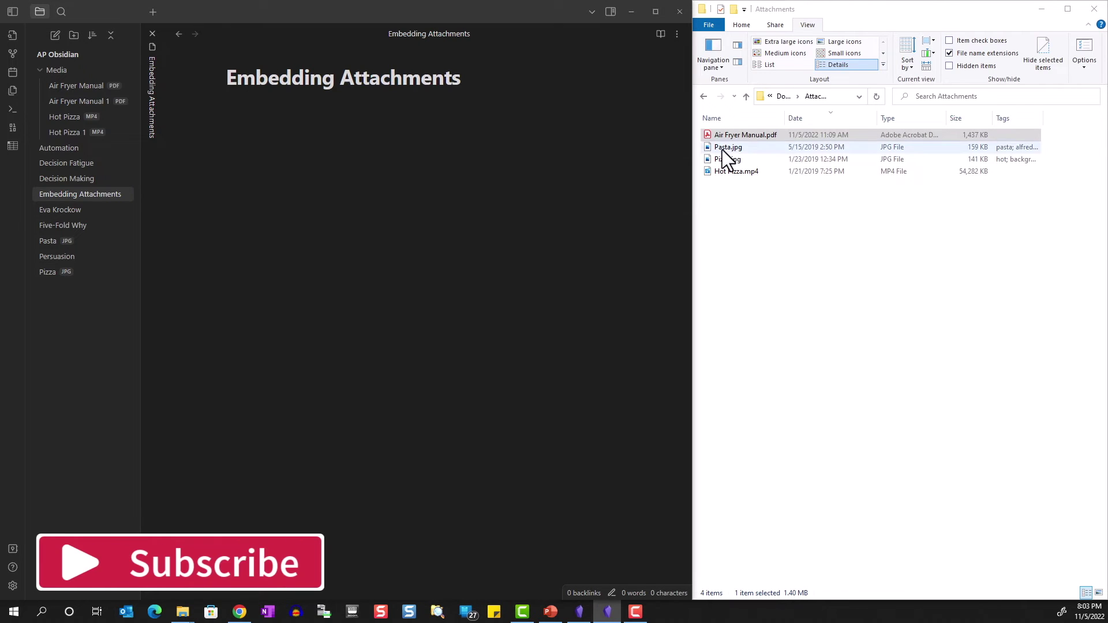
# Step: Embed Air Fryer Manual.pdf with #page=3 appended so it opens on page 3
pyautogui.moveTo(732, 135); pyautogui.dragTo(386, 200)
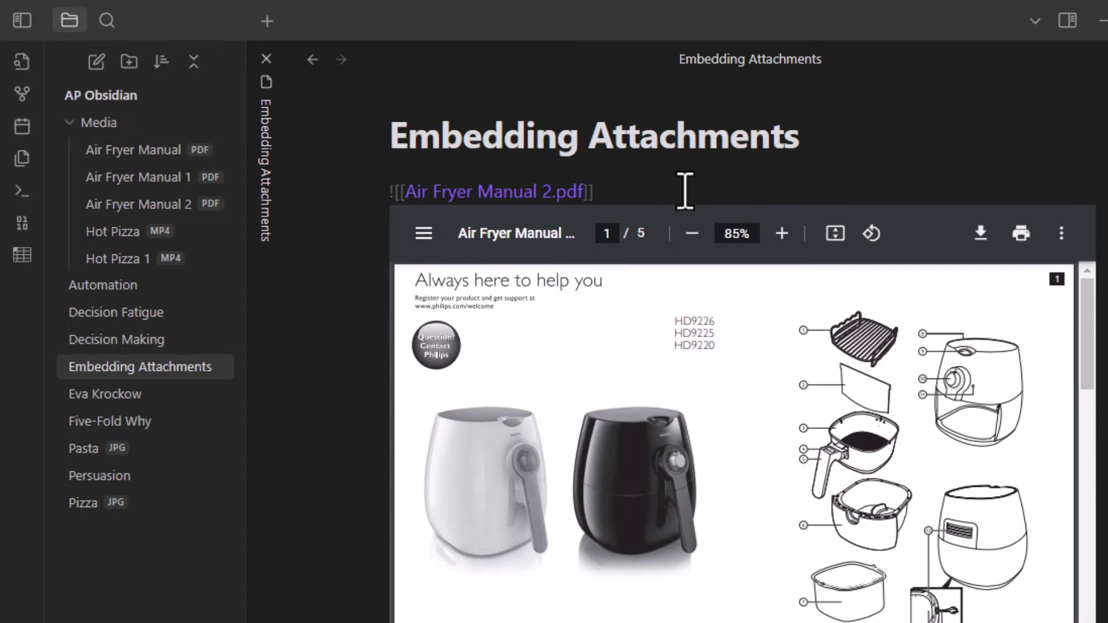
pyautogui.write('#')
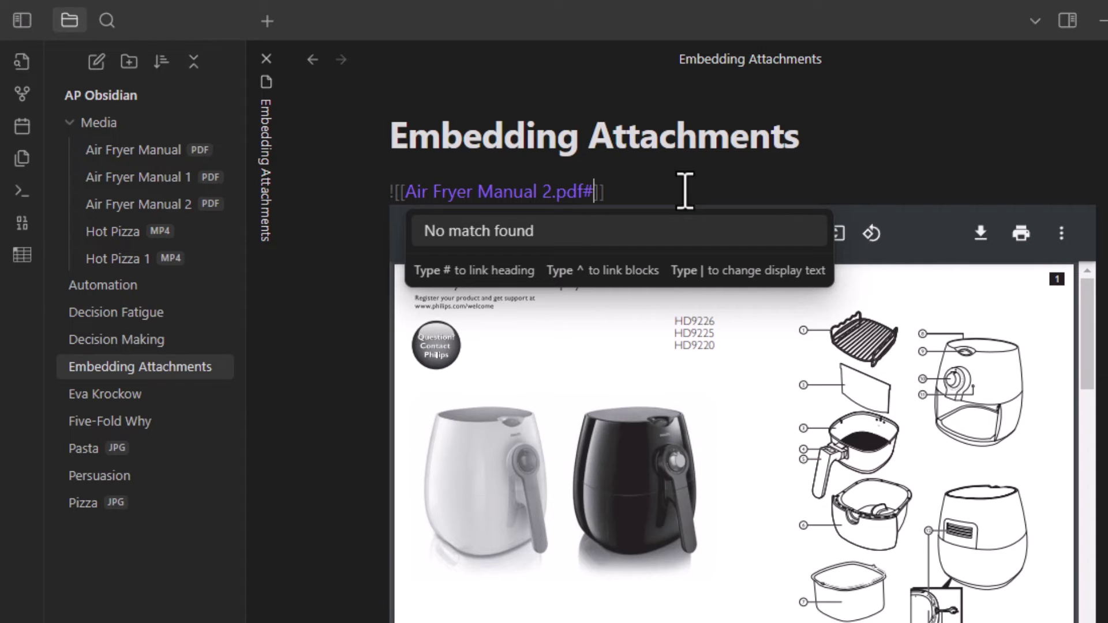
pyautogui.write('page=')
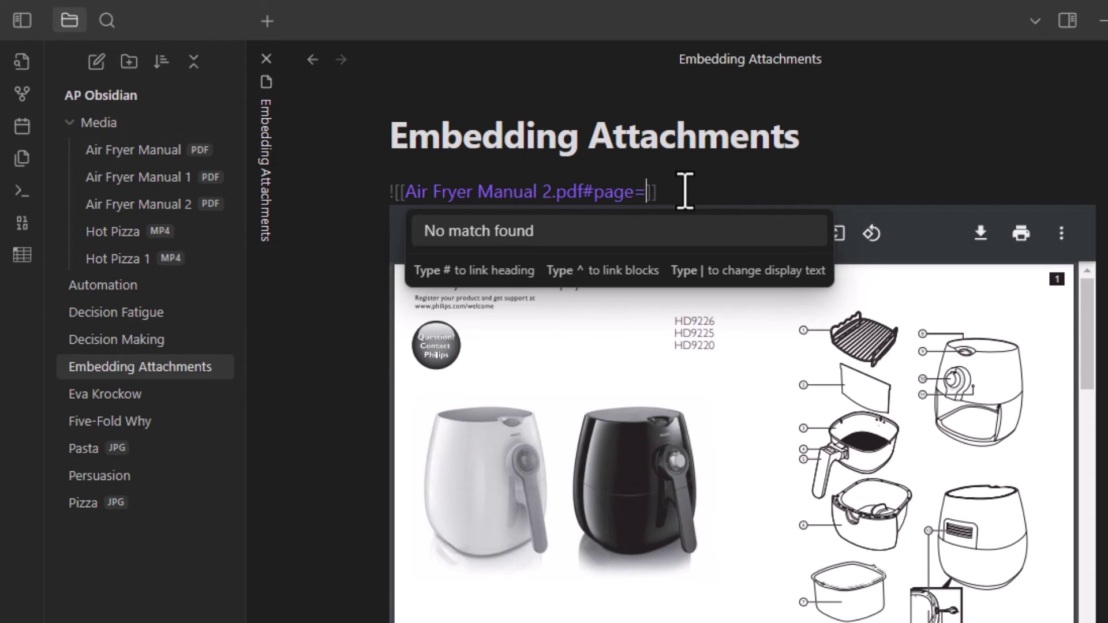
pyautogui.write('3')
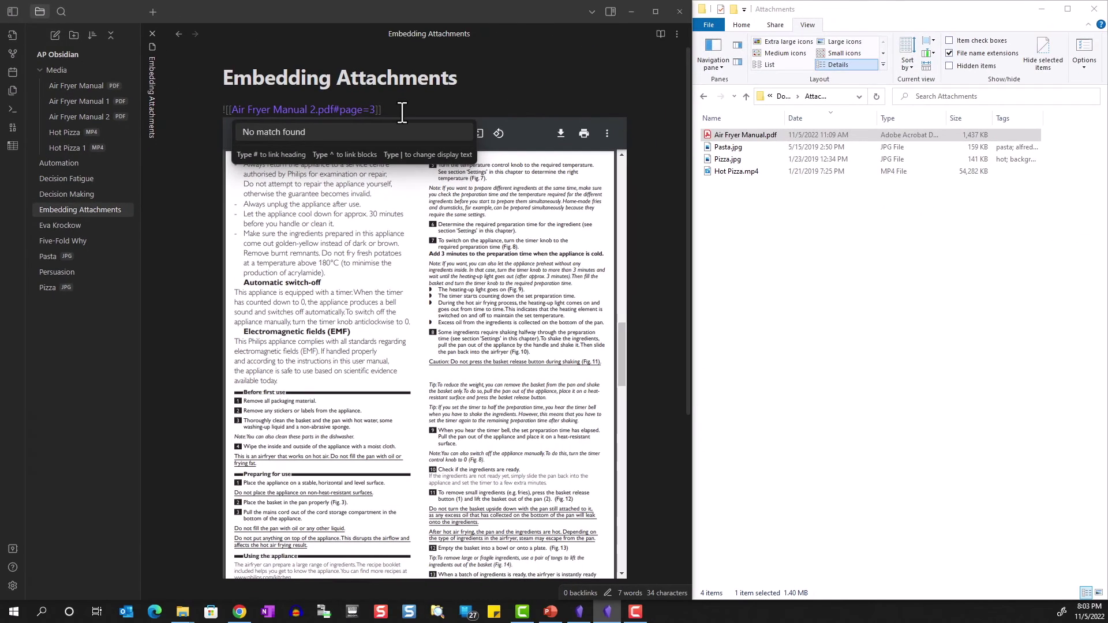
pyautogui.press('Escape')
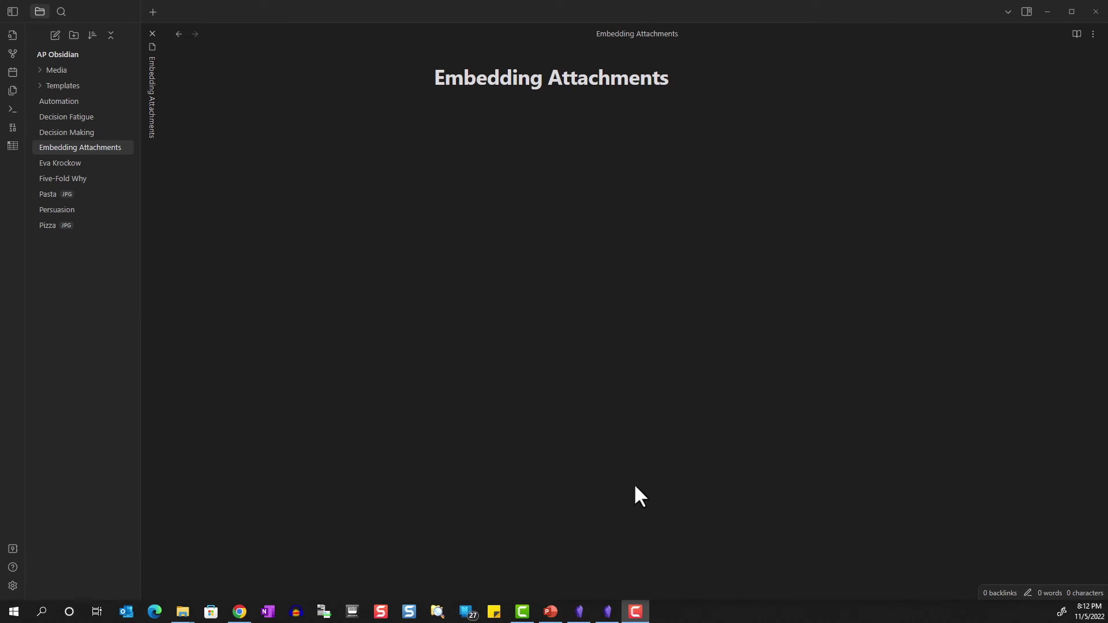
# Step: Paste the iframe template below the heading and replace its src placeholder with the Merriam-Webster word-of-the-day URL
pyautogui.click(459, 182)
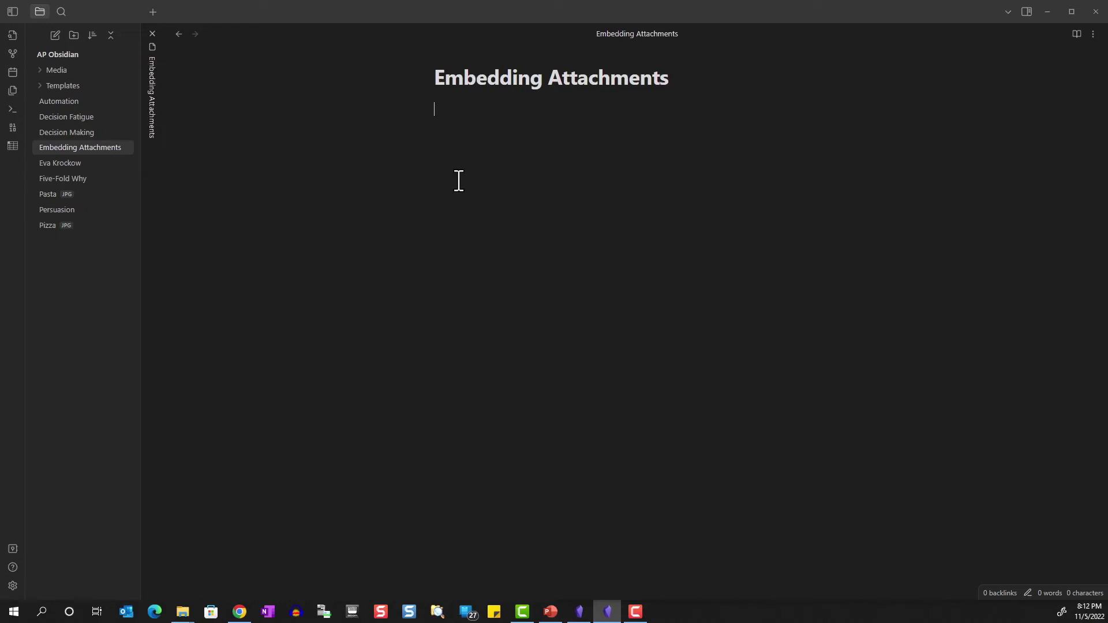
pyautogui.write('<iframe \tborder=0 \tframeborder=0 \theight=250 \twidth=550 \tsrc="replace"> \t</iframe>')
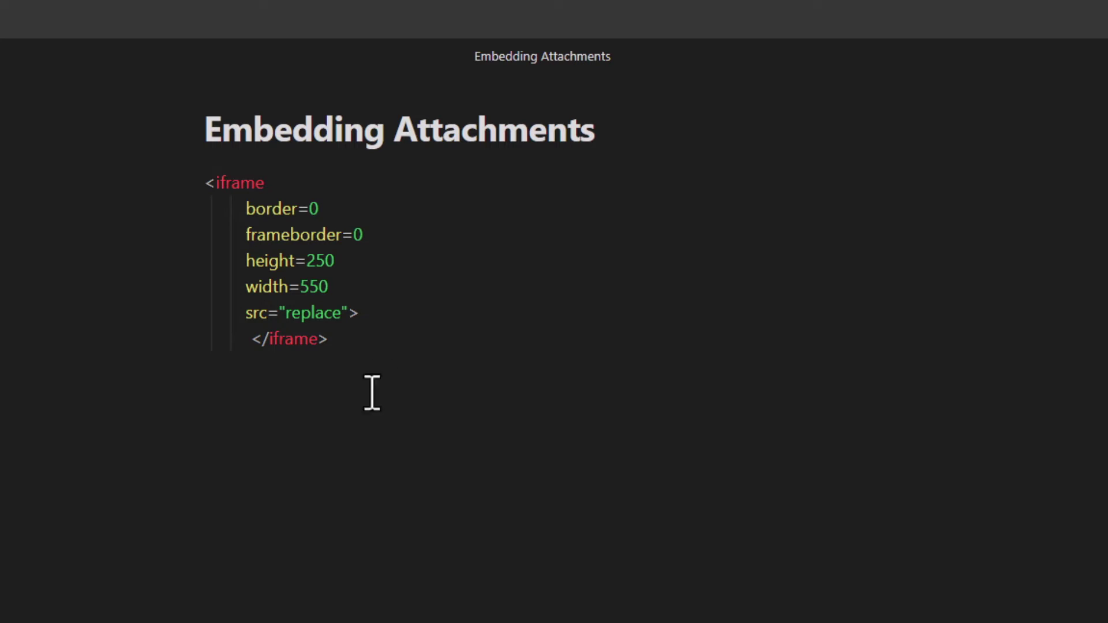
pyautogui.click(286, 313)
pyautogui.hotkey('shift', 'Right')
pyautogui.hotkey('shift', 'Right')
pyautogui.hotkey('shift', 'Right')
pyautogui.hotkey('shift', 'Right')
pyautogui.hotkey('shift', 'Right')
pyautogui.hotkey('shift', 'Right')
pyautogui.hotkey('shift', 'Right')
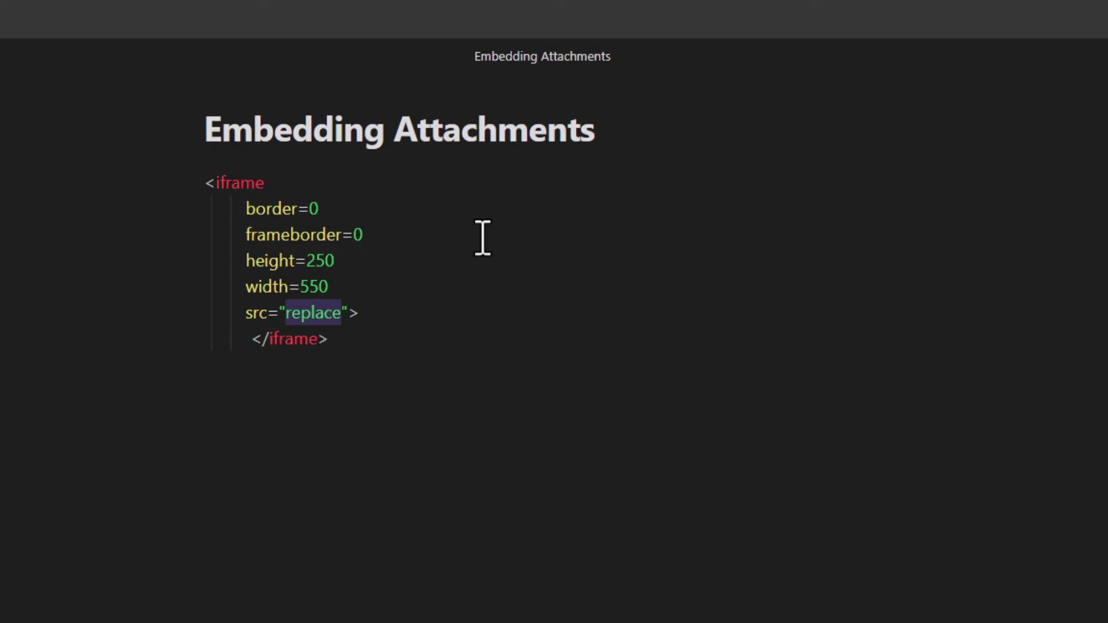
pyautogui.write('https://www.merriam-webster.com/word-of-the-day')
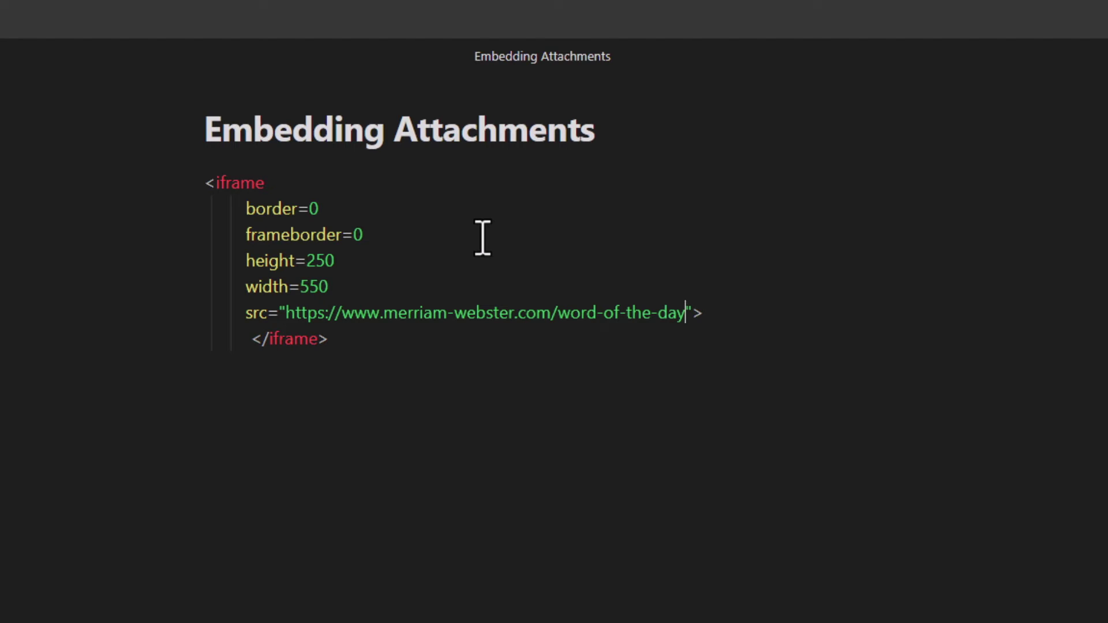
# Step: Render the Merriam-Webster iframe, then change its height to 700 and width to 800
pyautogui.click(832, 401)
pyautogui.press('Return')
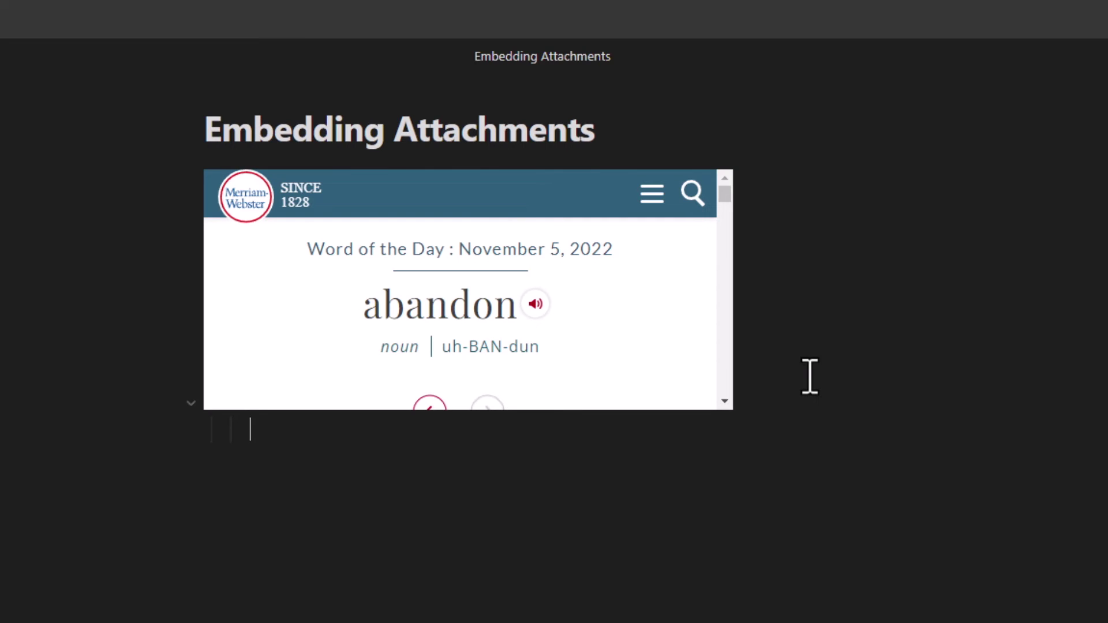
pyautogui.click(770, 363)
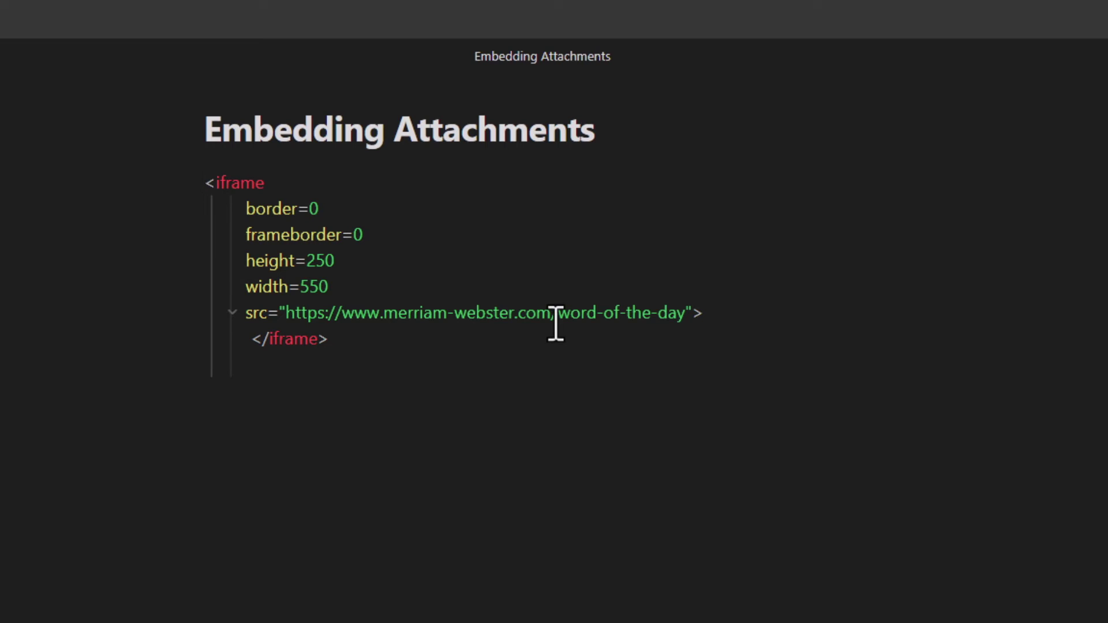
pyautogui.doubleClick(332, 260)
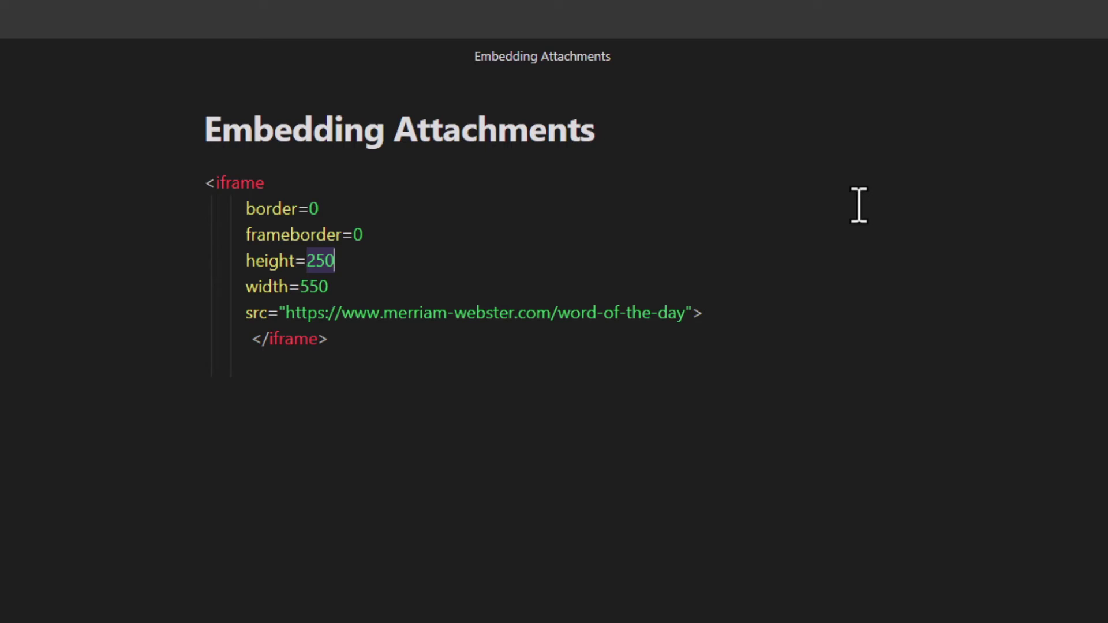
pyautogui.write('700')
pyautogui.press('Down')
pyautogui.write('\\\\')
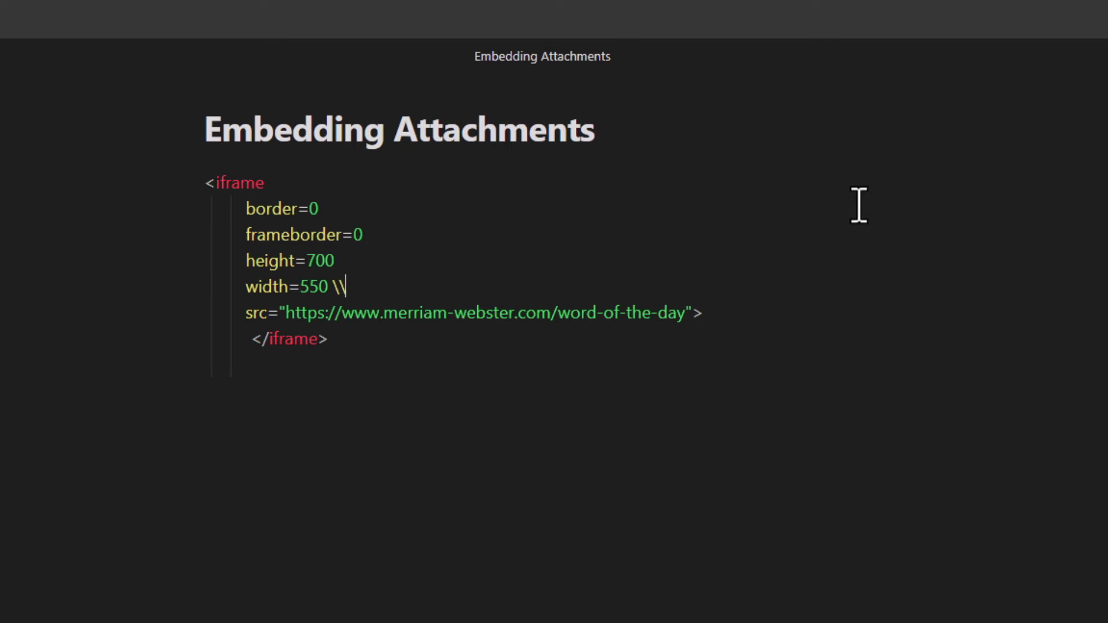
pyautogui.press('BackSpace')
pyautogui.press('BackSpace')
pyautogui.press('BackSpace')
pyautogui.press('BackSpace')
pyautogui.press('BackSpace')
pyautogui.press('BackSpace')
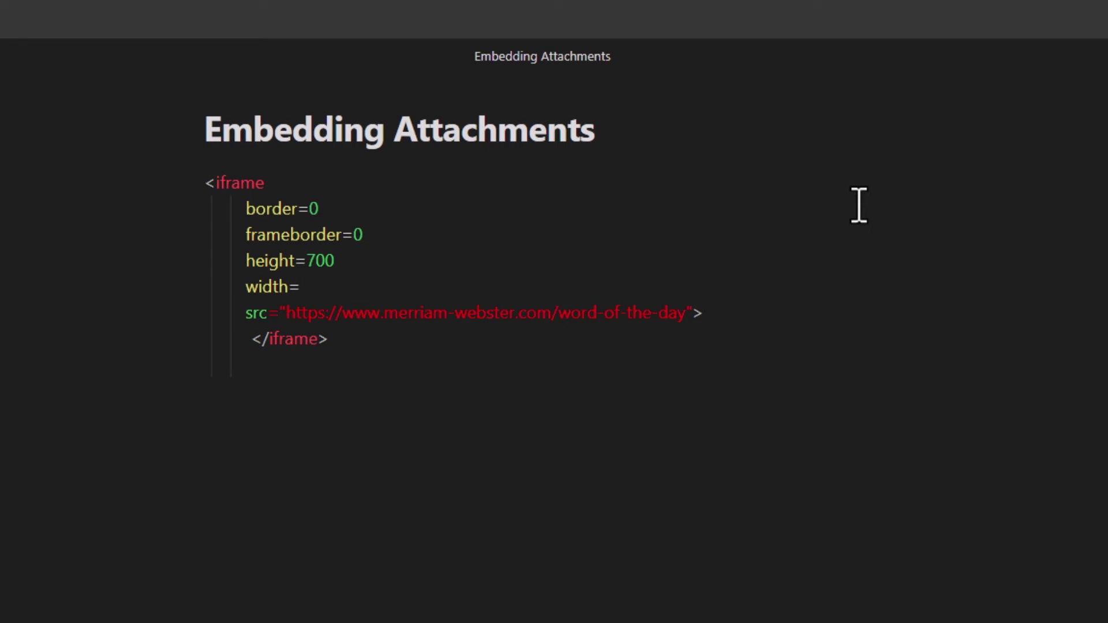
pyautogui.write('800')
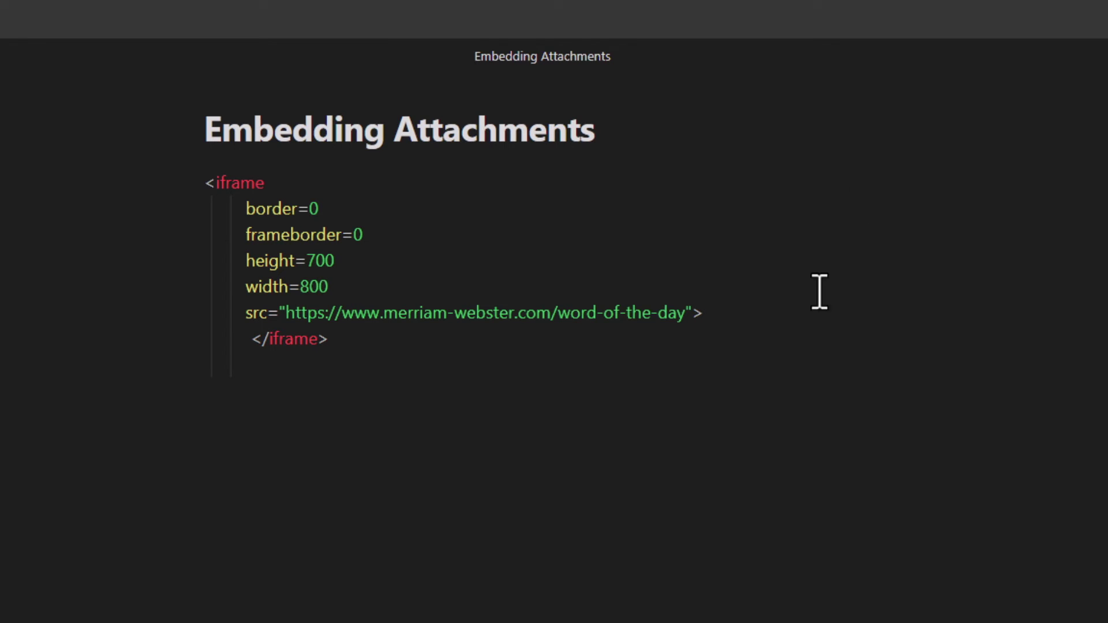
pyautogui.click(701, 493)
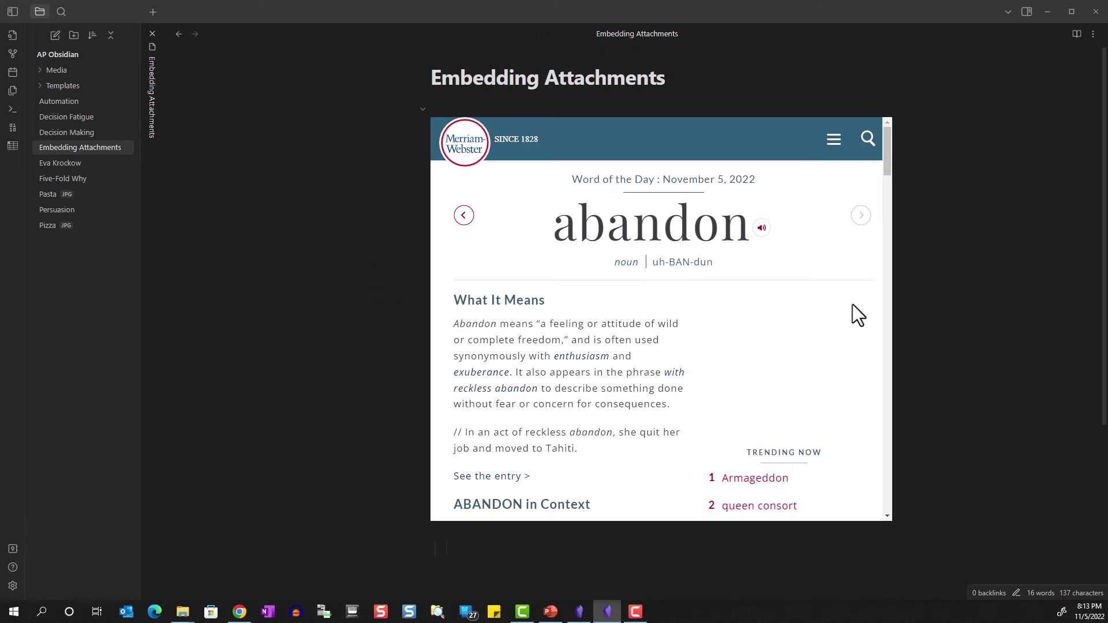
# Step: Change the Merriam-Webster iframe width from 800 to 100% and re-render it
pyautogui.moveTo(887, 153); pyautogui.dragTo(861, 120)
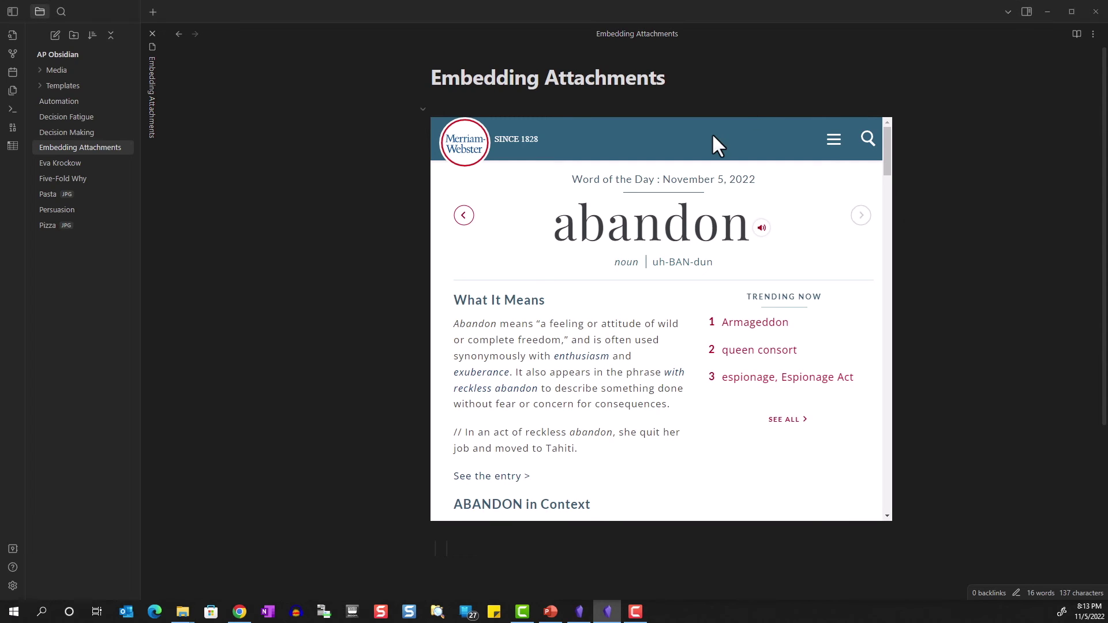
pyautogui.click(704, 107)
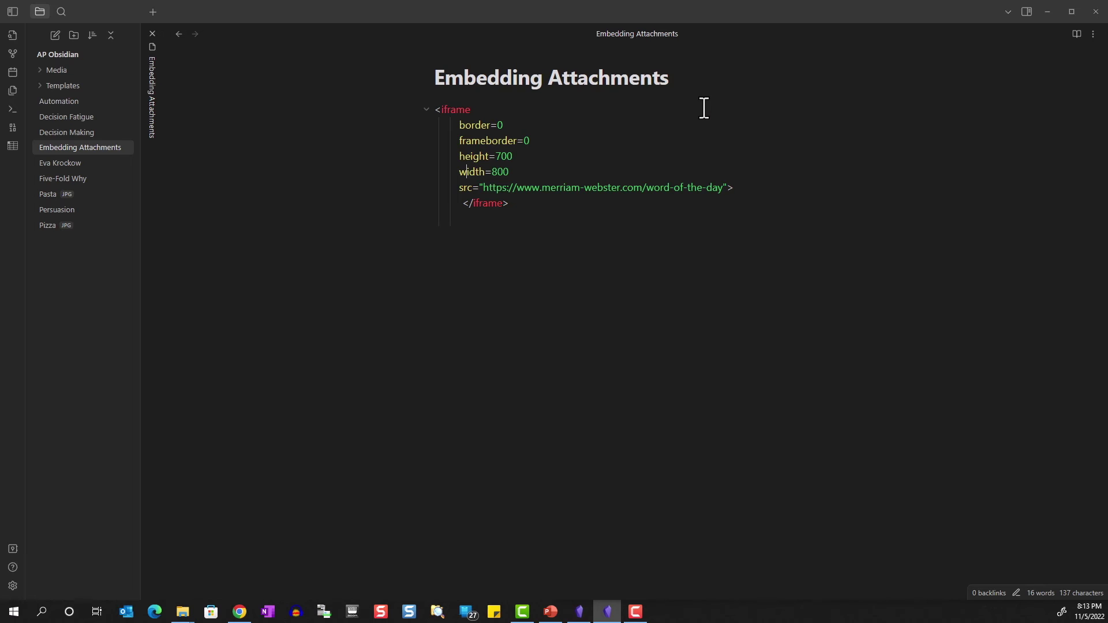
pyautogui.press('End')
pyautogui.hotkey('ctrl', 'shift', 'Left')
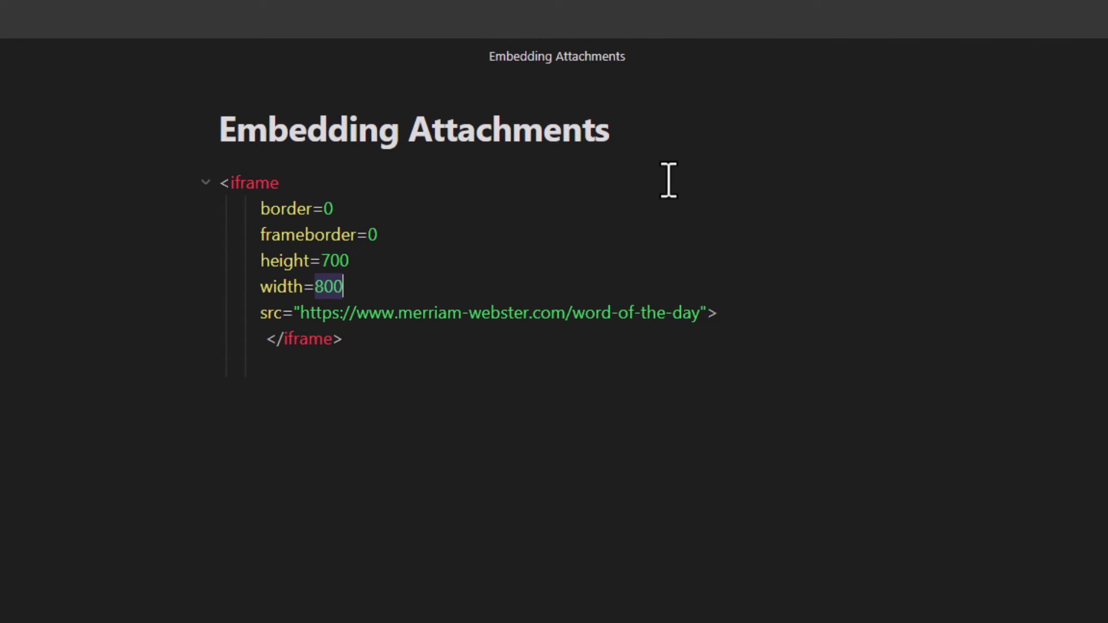
pyautogui.write('100%')
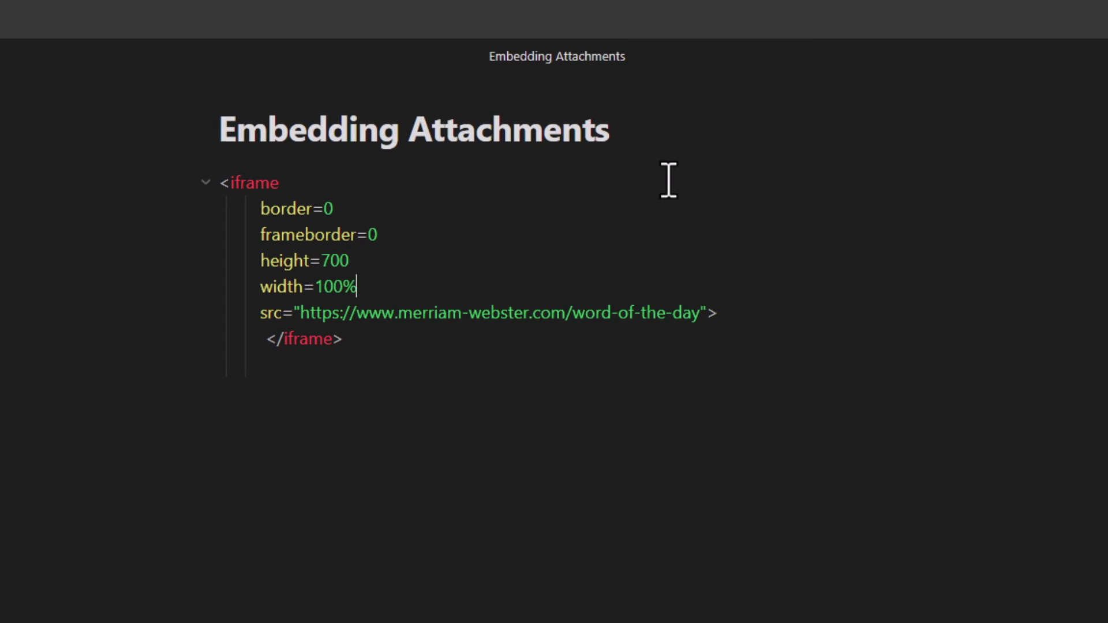
pyautogui.click(421, 336)
pyautogui.press('Down')
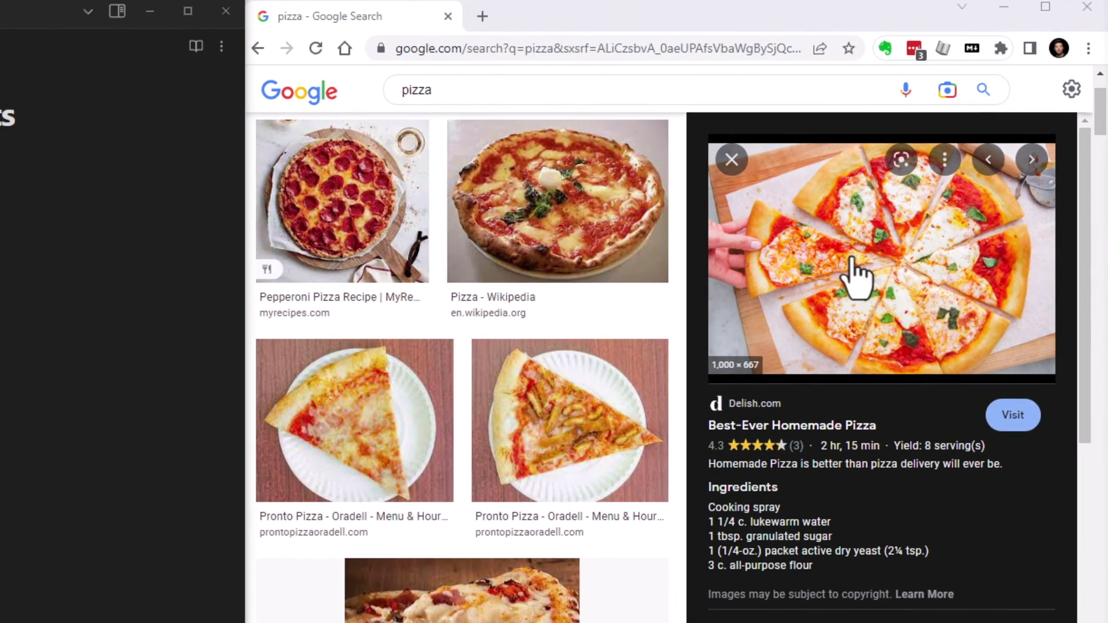
# Step: Insert an iframe below the note title with the Delish pizza photo's address as its src
pyautogui.rightClick(945, 164)
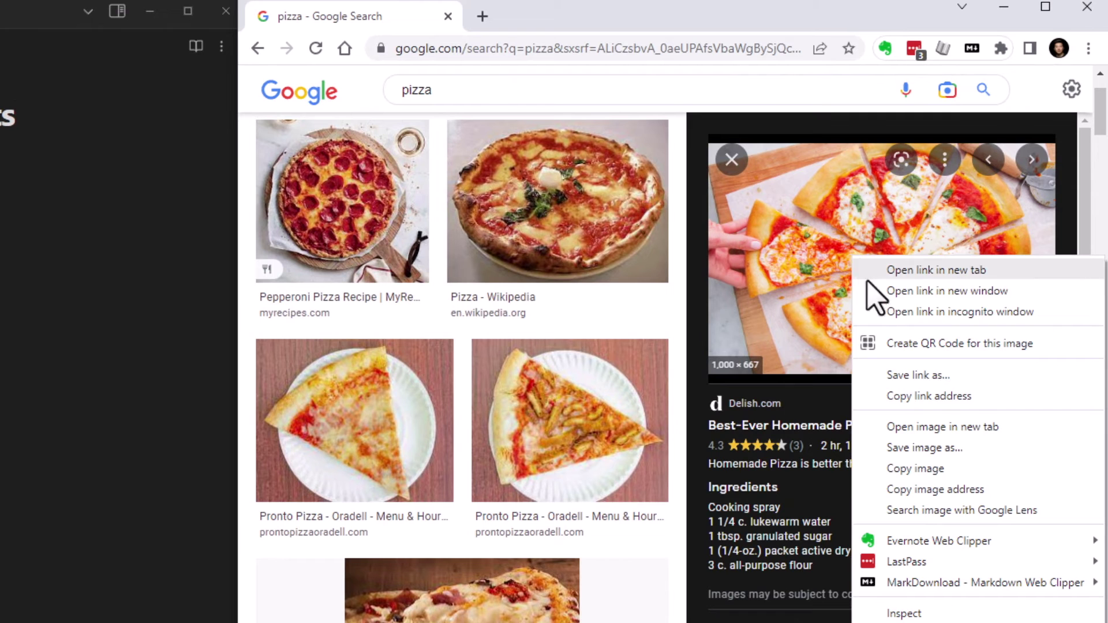
pyautogui.click(936, 490)
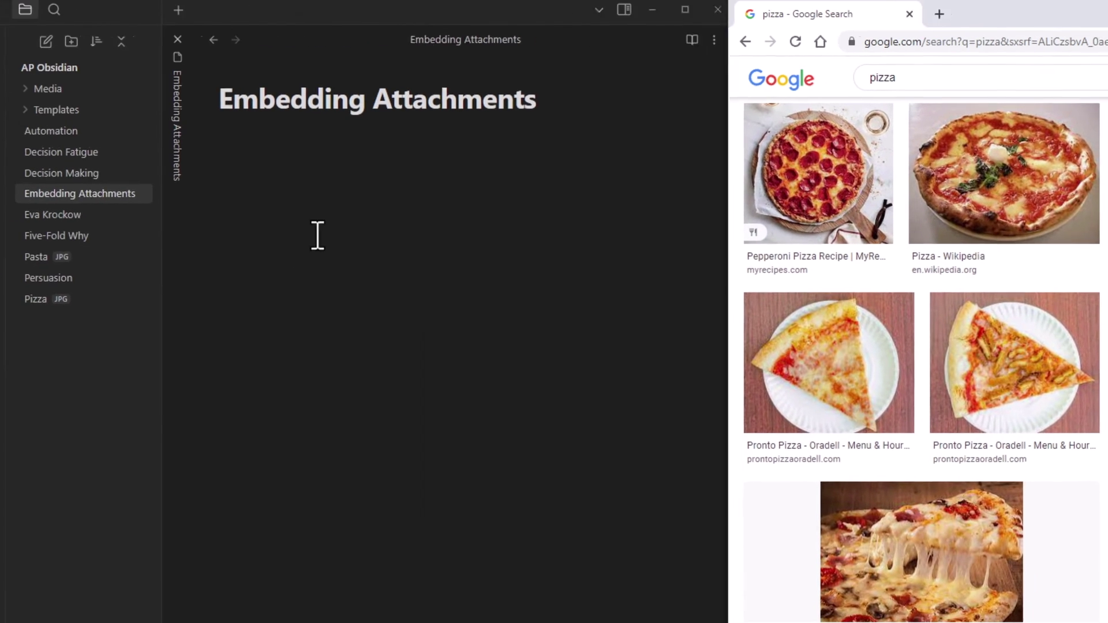
pyautogui.click(327, 215)
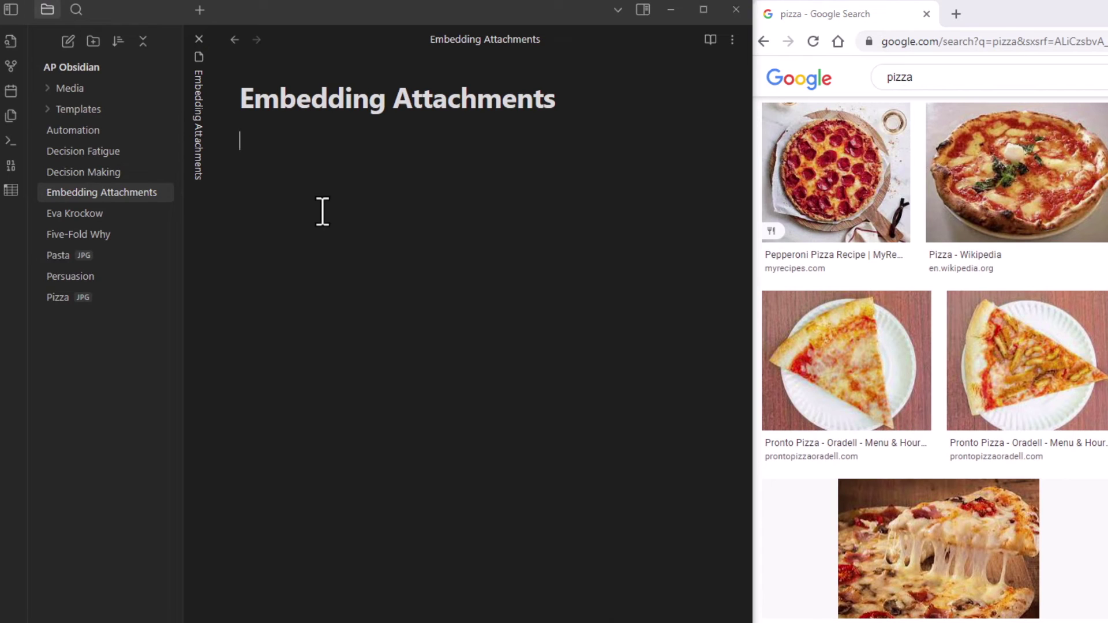
pyautogui.write('<iframe \tborder=0 \tframeborder=0 \theight=250 \twidth=550 \tsrc="replace">  </iframe>')
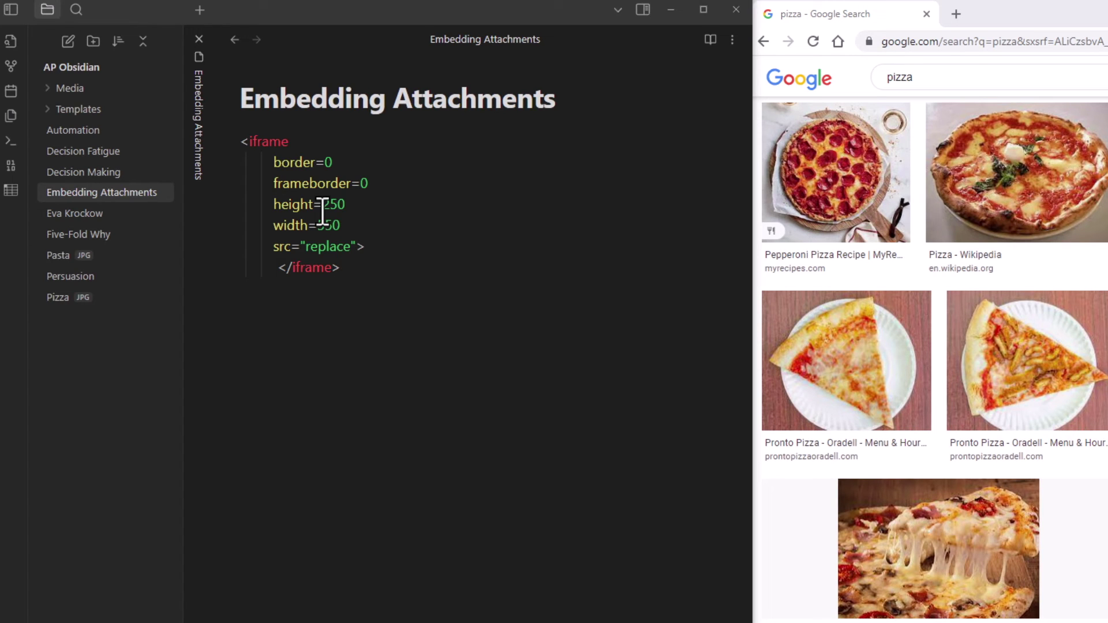
pyautogui.press('Left')
pyautogui.press('Left')
pyautogui.press('Left')
pyautogui.press('Left')
pyautogui.press('Left')
pyautogui.press('Left')
pyautogui.press('Left')
pyautogui.hotkey('ctrl', 'shift', 'Right')
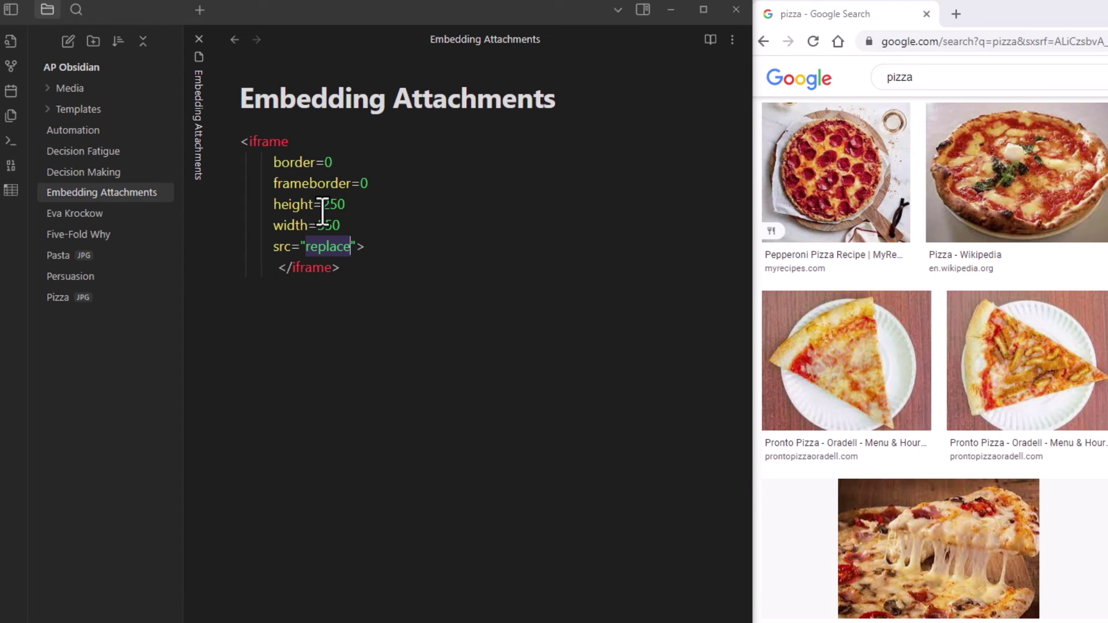
pyautogui.write('https://hips.hearstapps.com/hmg-prod/images/delish-homemade-pizza-horizontal-1542312378.png')
pyautogui.press('Down')
pyautogui.press('Down')
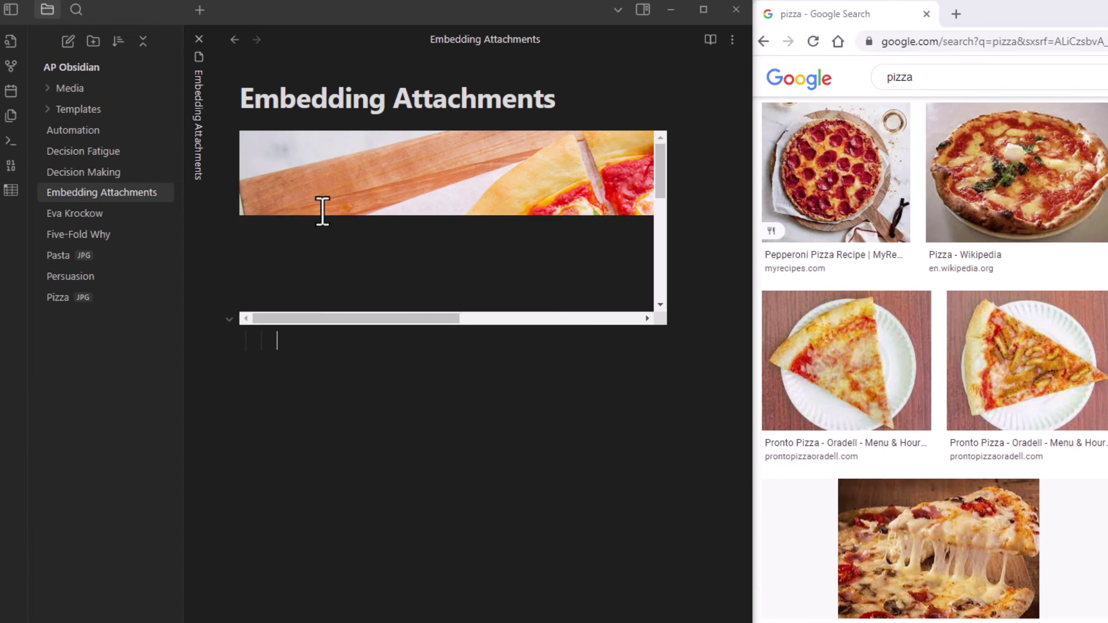
# Step: Resize the pizza iframe to height 800 and width 1000
pyautogui.click(589, 116)
pyautogui.press('Down')
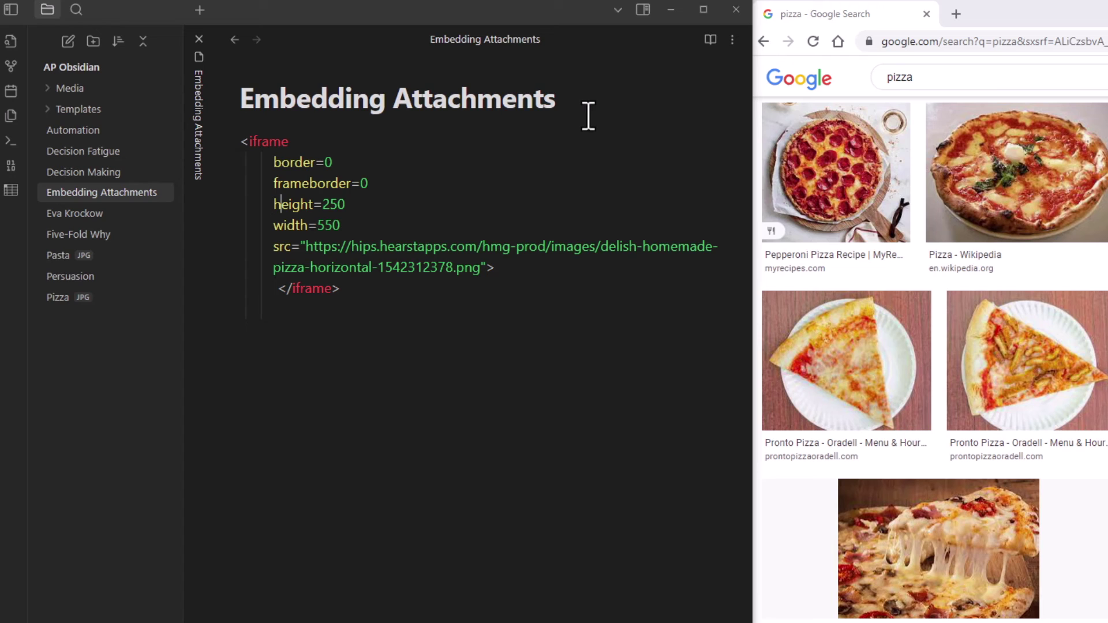
pyautogui.press('End')
pyautogui.press('BackSpace')
pyautogui.press('BackSpace')
pyautogui.press('BackSpace')
pyautogui.write('800')
pyautogui.press('Down')
pyautogui.press('Left')
pyautogui.hotkey('shift', 'Left')
pyautogui.hotkey('shift', 'Left')
pyautogui.hotkey('shift', 'Left')
pyautogui.write('1000')
pyautogui.press('Down')
pyautogui.press('Down')
pyautogui.press('Down')
pyautogui.press('Down')
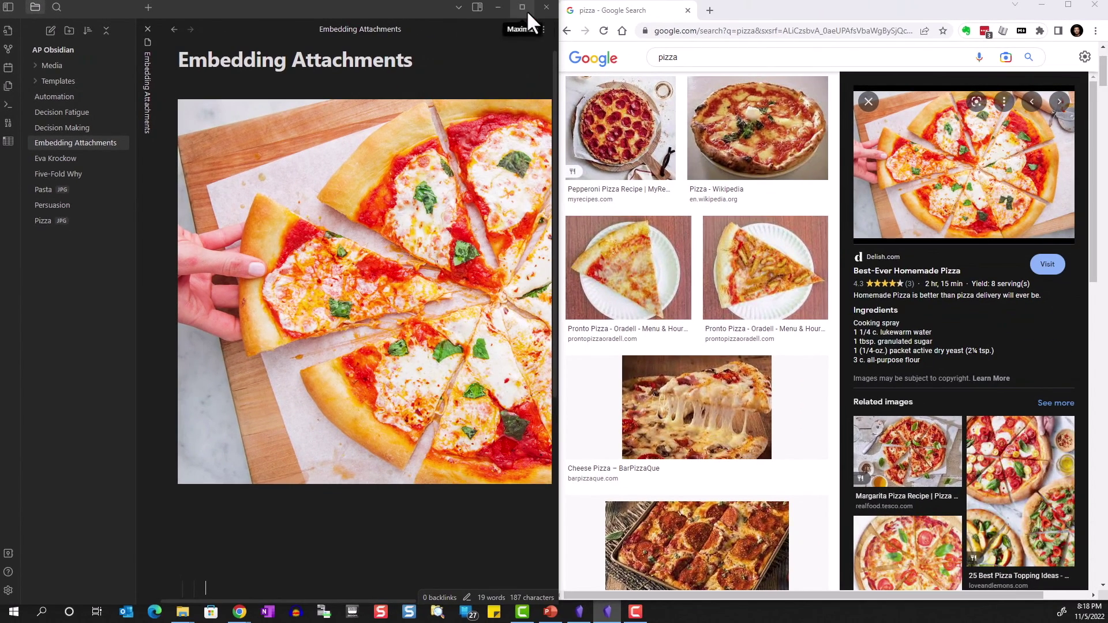
# Step: Maximize the Obsidian window and expand the Media folder
pyautogui.click(523, 7)
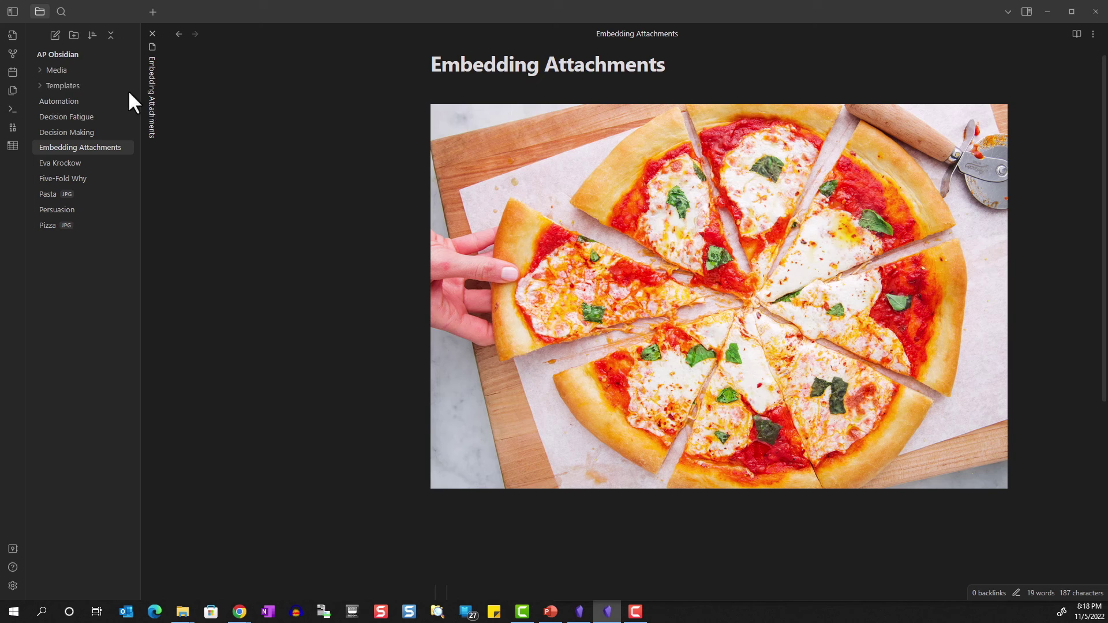
pyautogui.click(39, 70)
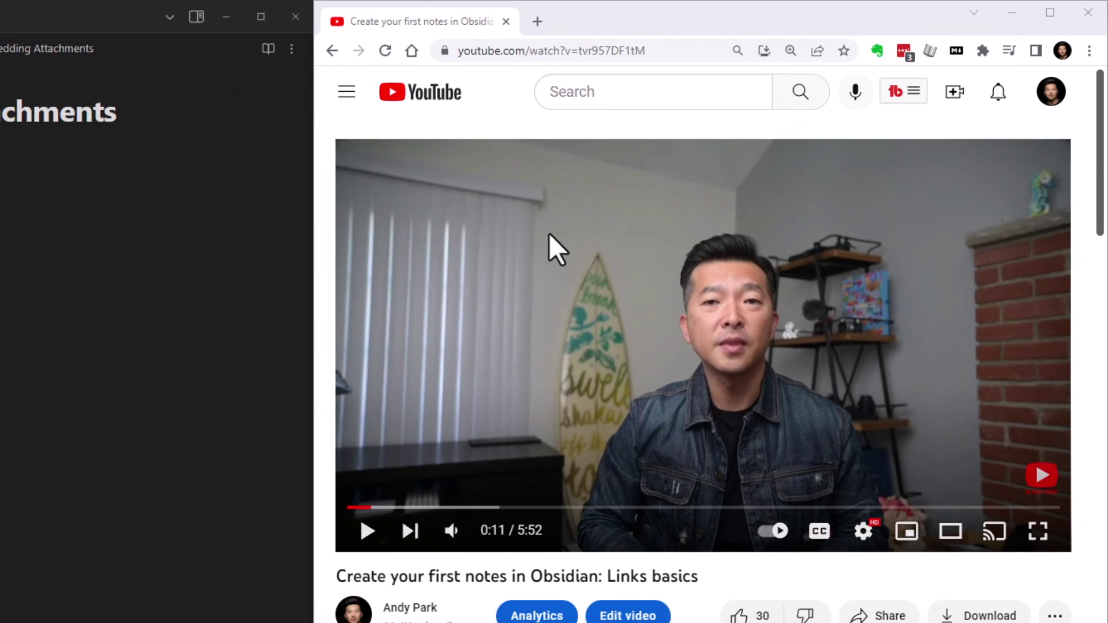
# Step: Embed the 'Create your first notes in Obsidian: Links basics' video in the note and play it
pyautogui.rightClick(549, 234)
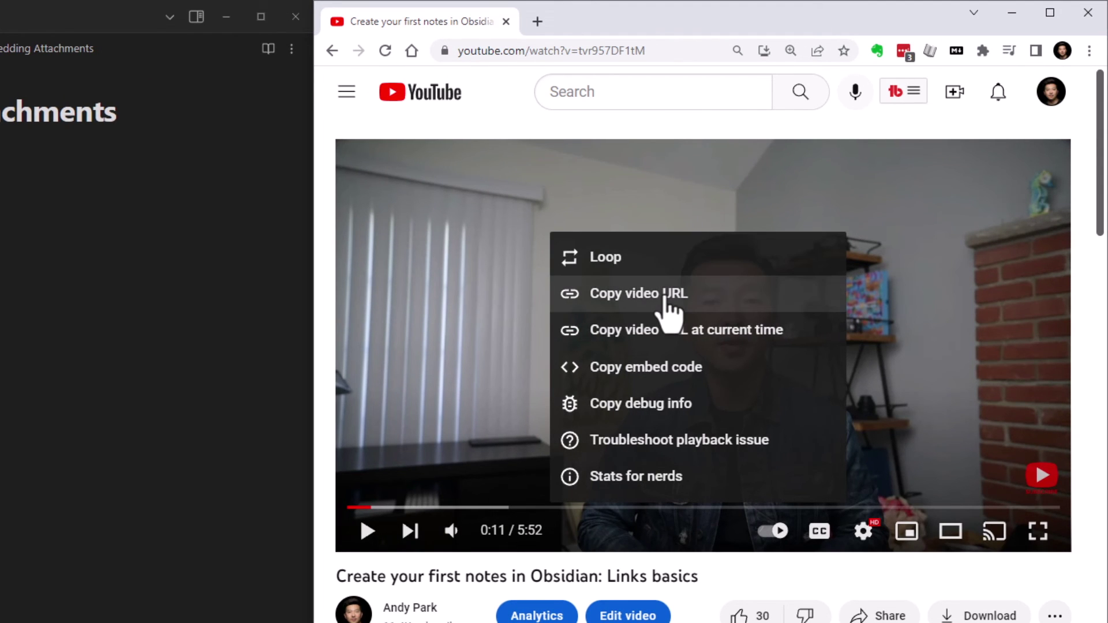
pyautogui.click(662, 373)
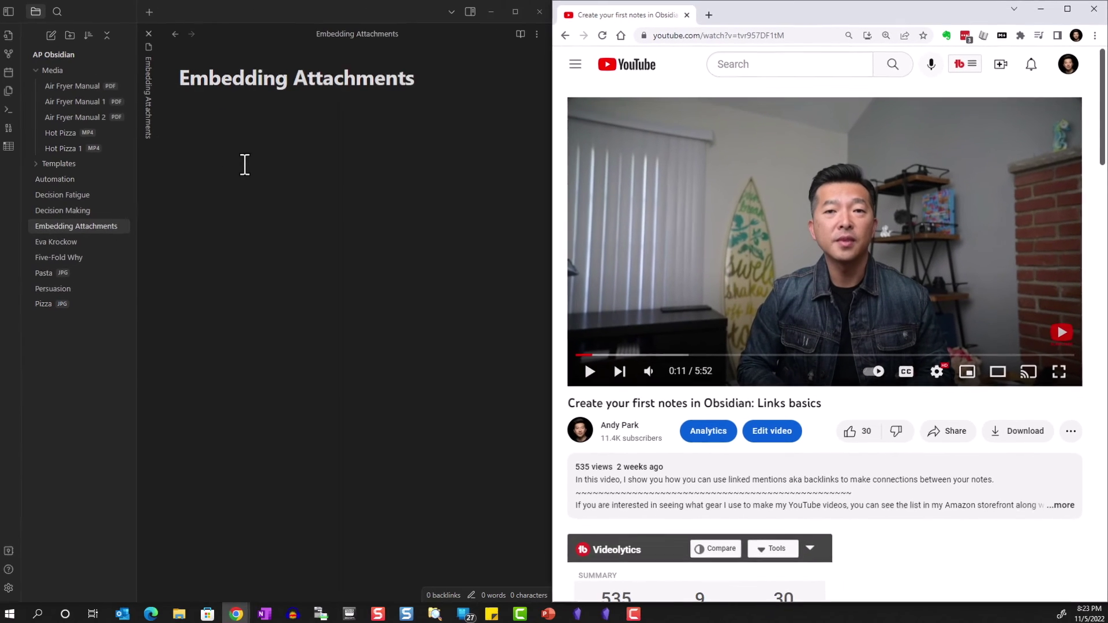
pyautogui.hotkey('ctrl', 'v')
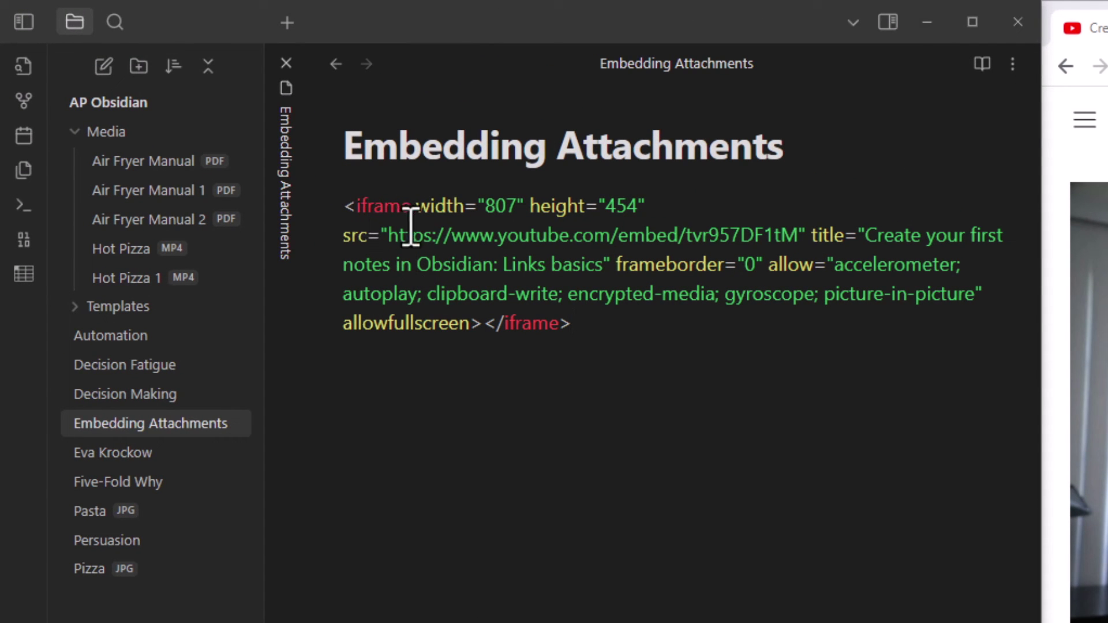
pyautogui.press('Return')
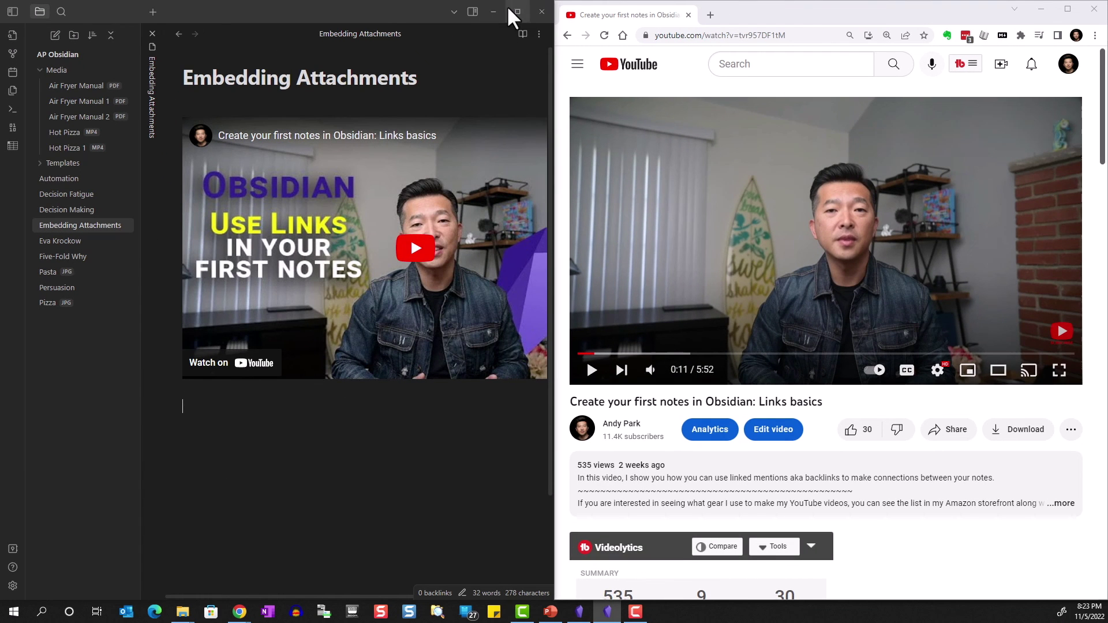
pyautogui.click(517, 11)
pyautogui.click(656, 243)
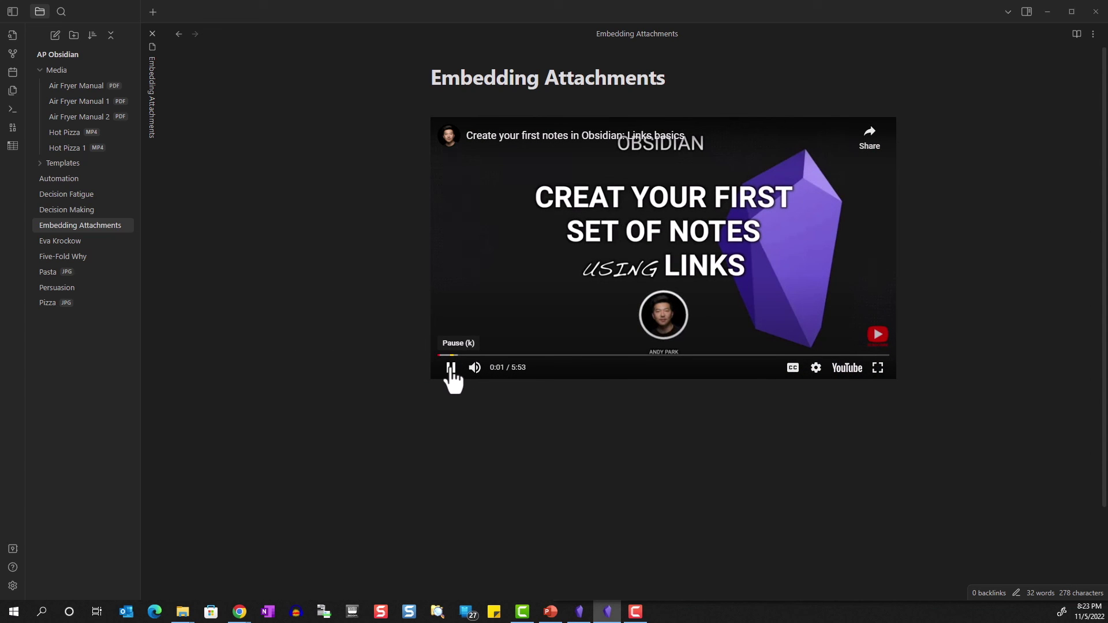